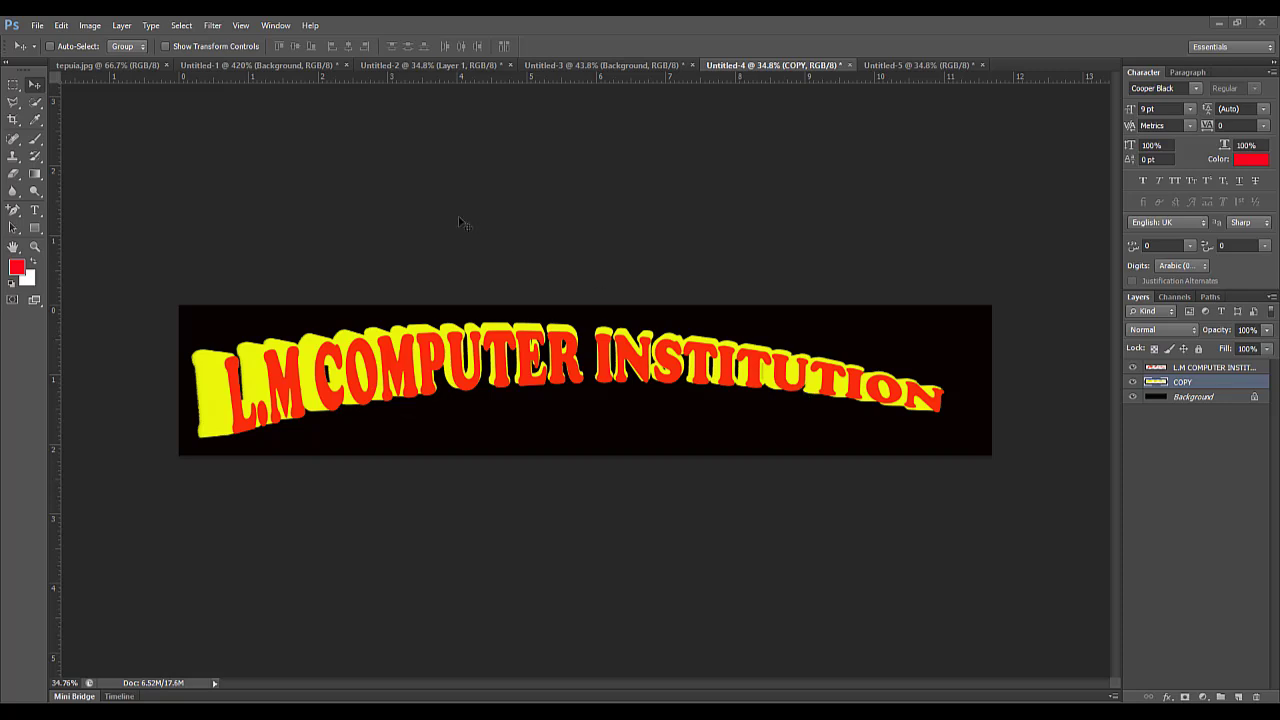
# Create a new A4 document at 300 pixels/inch with a white background, rotate the canvas 90° clockwise and fit it on screen.
pyautogui.click(36, 25)
pyautogui.click(50, 42)
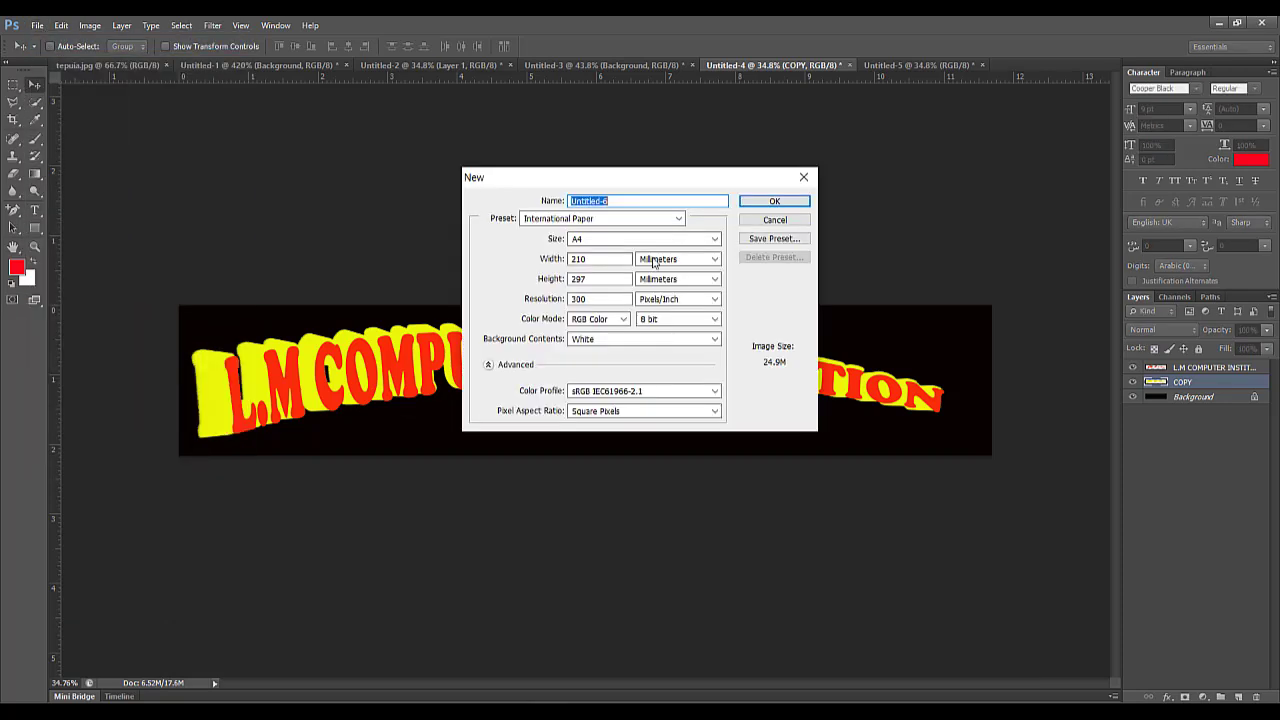
pyautogui.click(770, 205)
pyautogui.click(89, 25)
pyautogui.moveTo(150, 178)
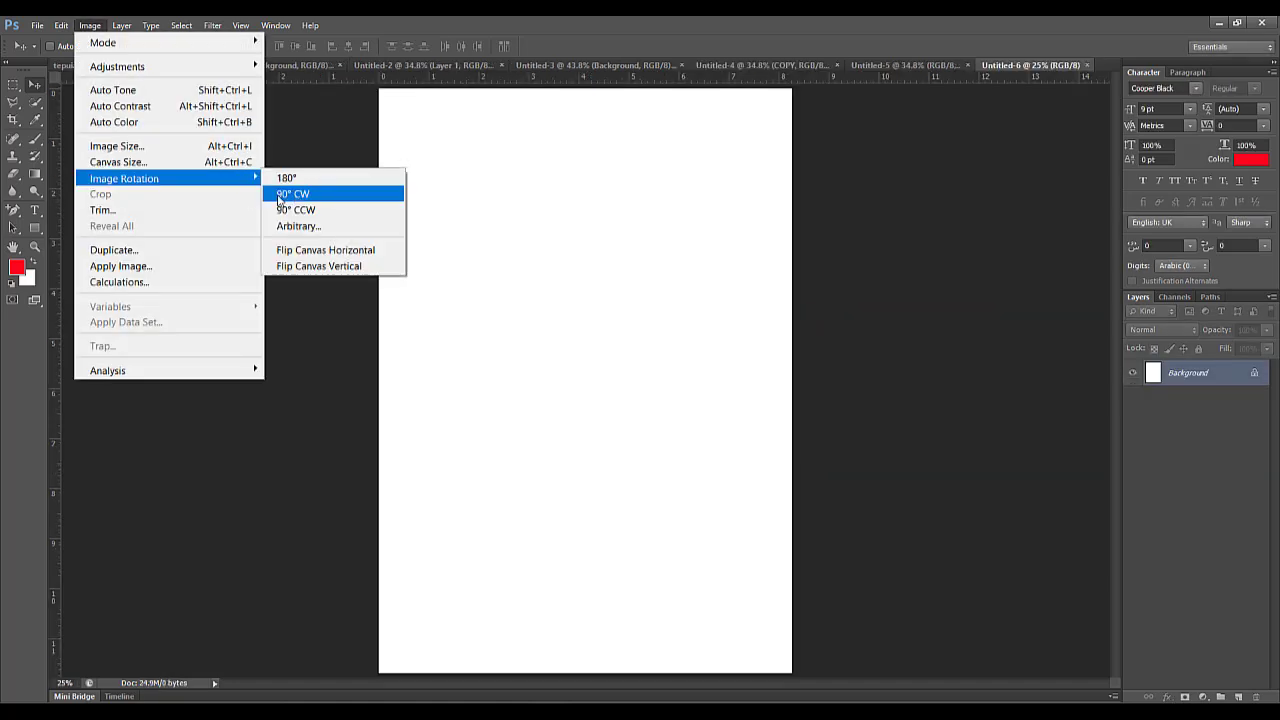
pyautogui.click(285, 195)
pyautogui.click(240, 25)
pyautogui.click(268, 177)
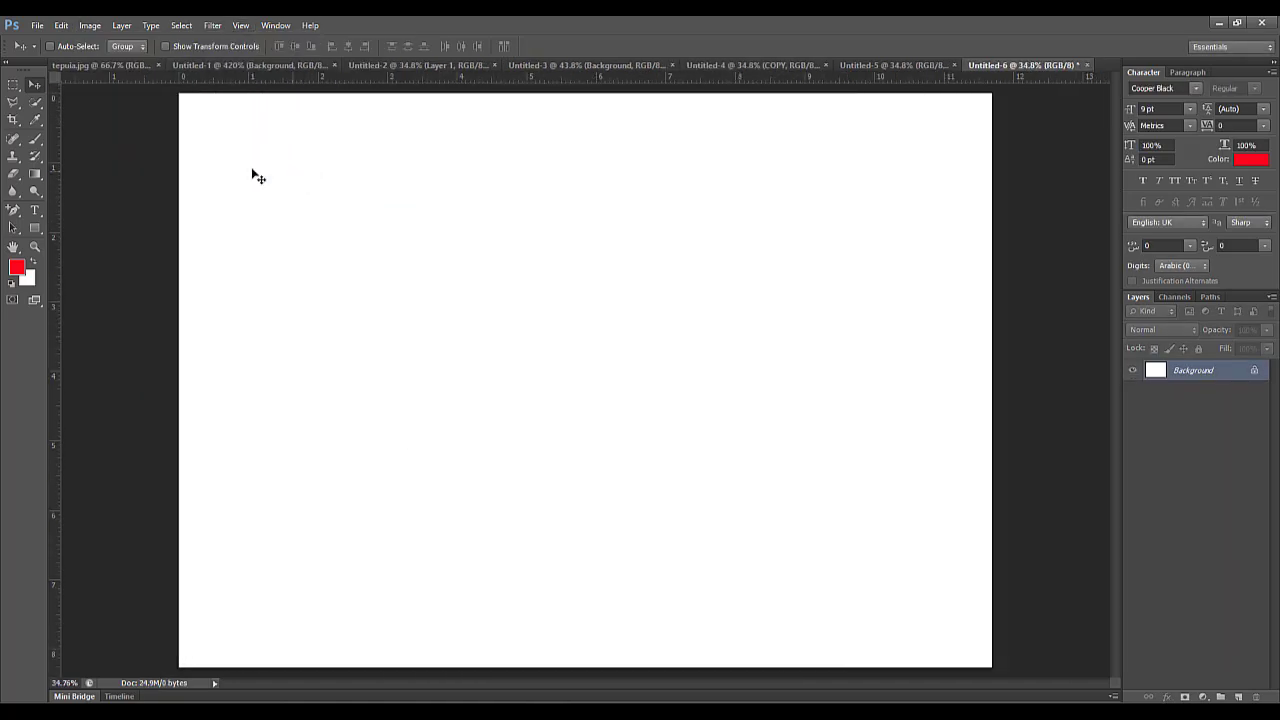
# Add the red Cooper Black text "L.M COMPUTER INSTITUTION" at 9 pt on the canvas.
pyautogui.press('t')
pyautogui.click(244, 303)
pyautogui.write('L.M CO')
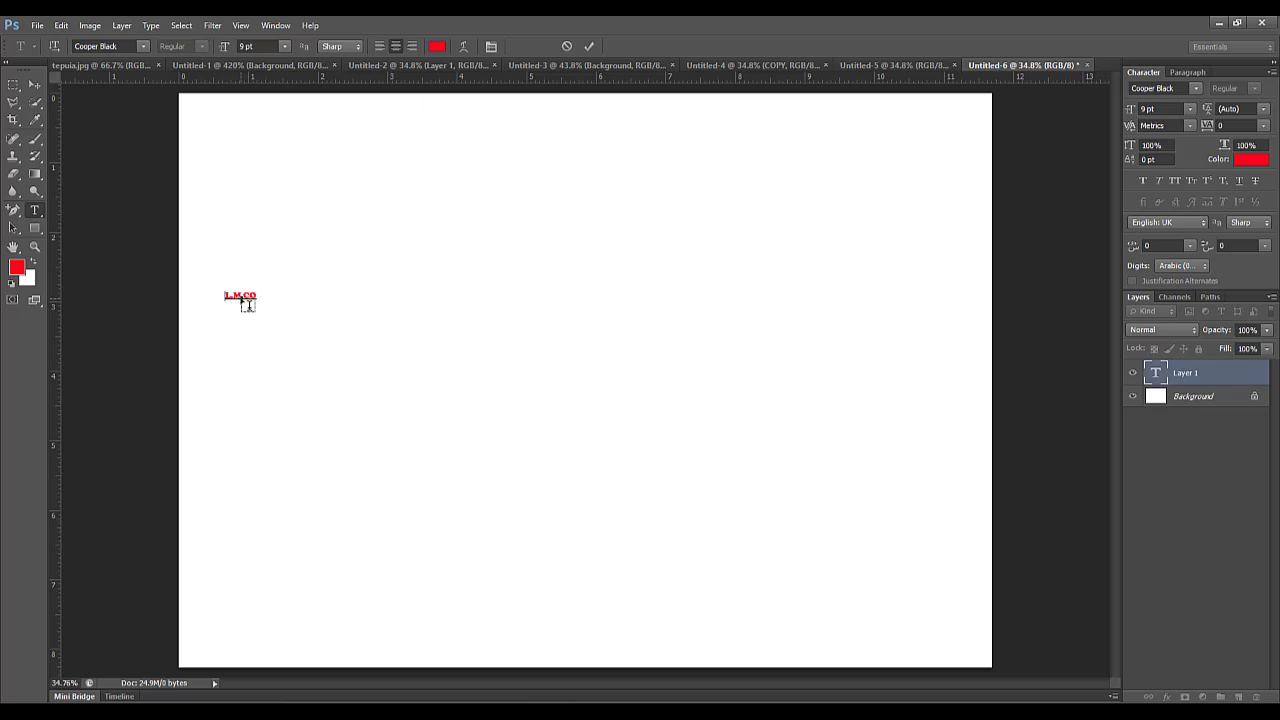
pyautogui.write('MPUTER INSTITUTION')
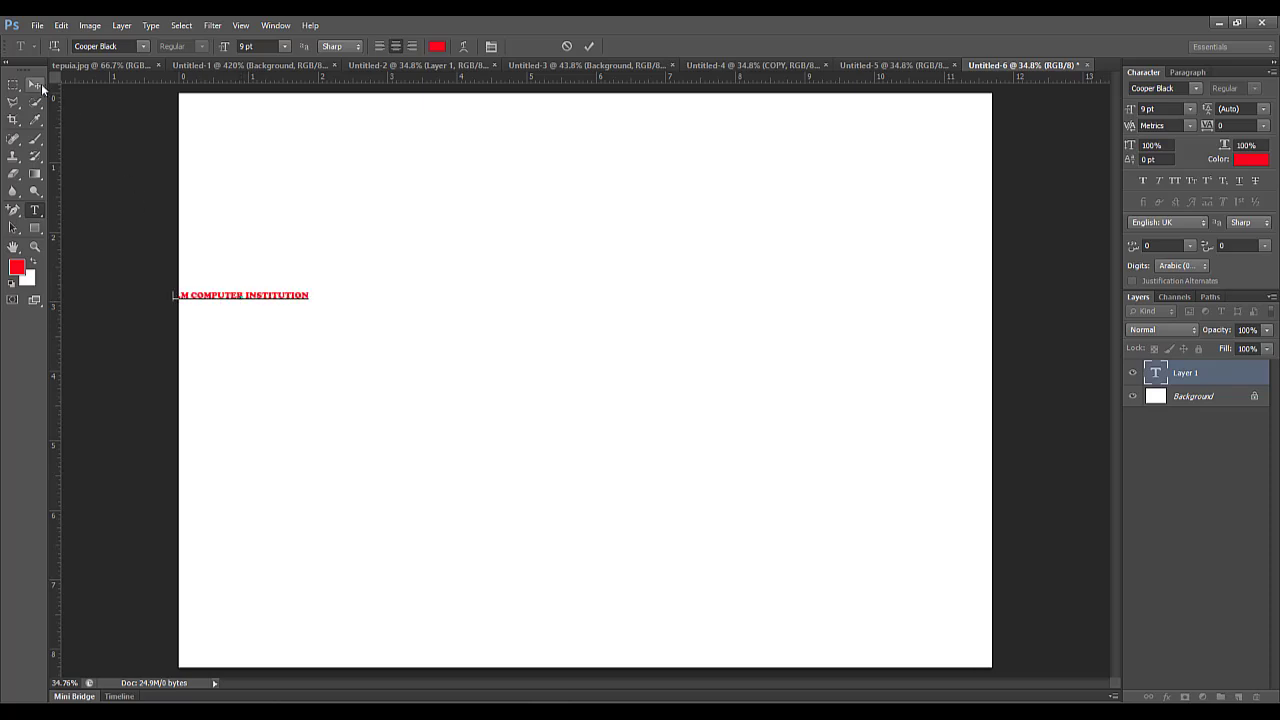
# Enlarge the text with Free Transform to about 98.9 pt so it spans most of the canvas width, centred above the middle.
pyautogui.click(38, 84)
pyautogui.moveTo(274, 303); pyautogui.dragTo(932, 406)
pyautogui.hotkey('ctrl', 't')
pyautogui.press('Return')
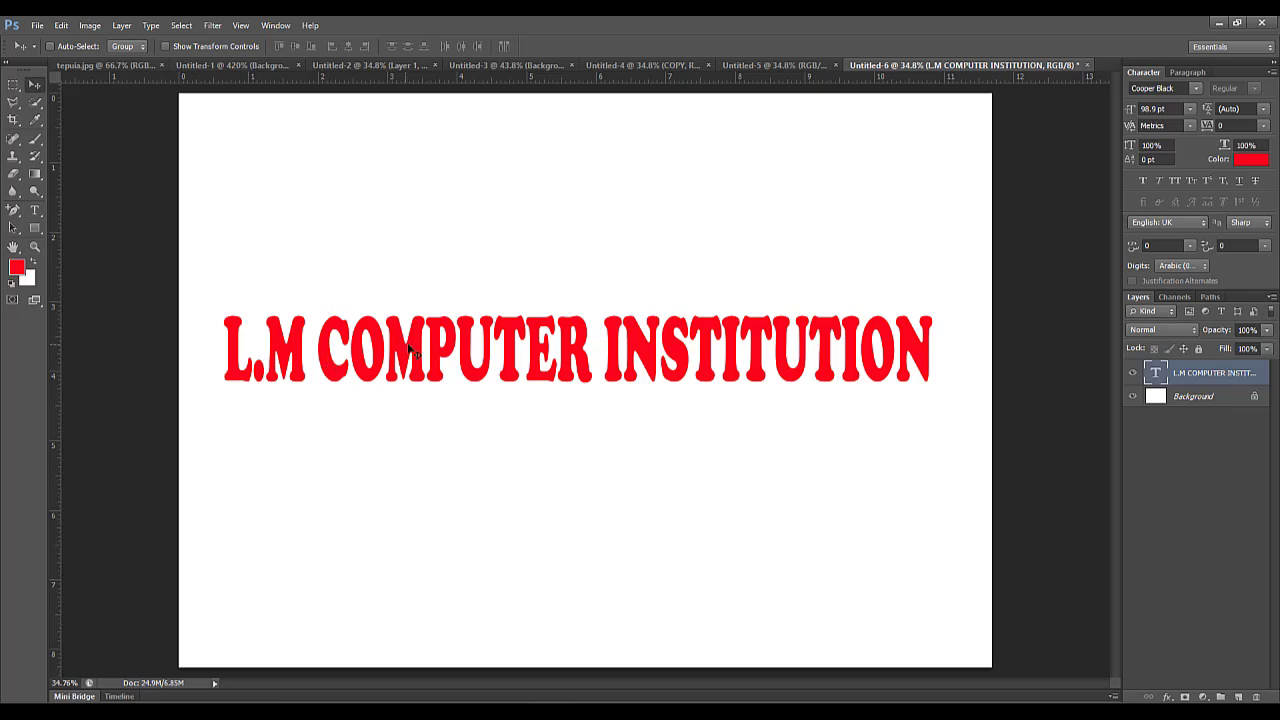
# Warp the text with the horizontal Arc style, using a bend of +17% and a horizontal distortion of -67%.
pyautogui.click(35, 213)
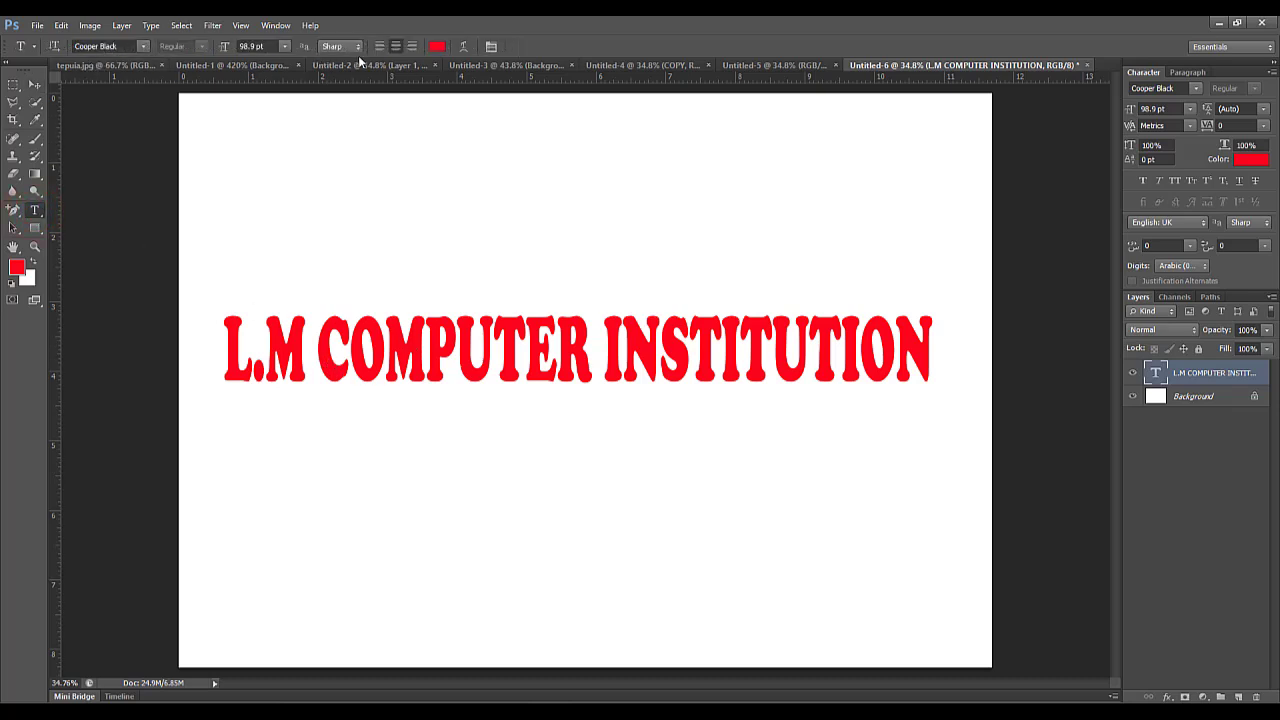
pyautogui.click(464, 47)
pyautogui.click(638, 219)
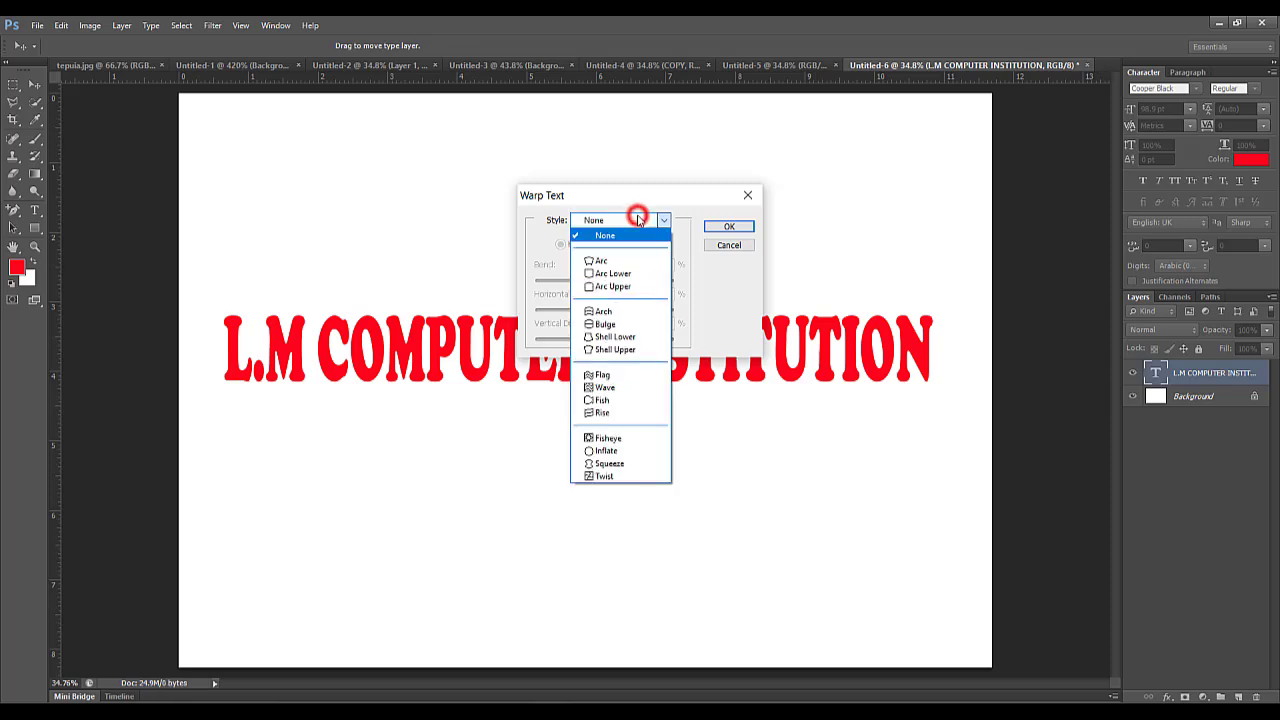
pyautogui.click(627, 261)
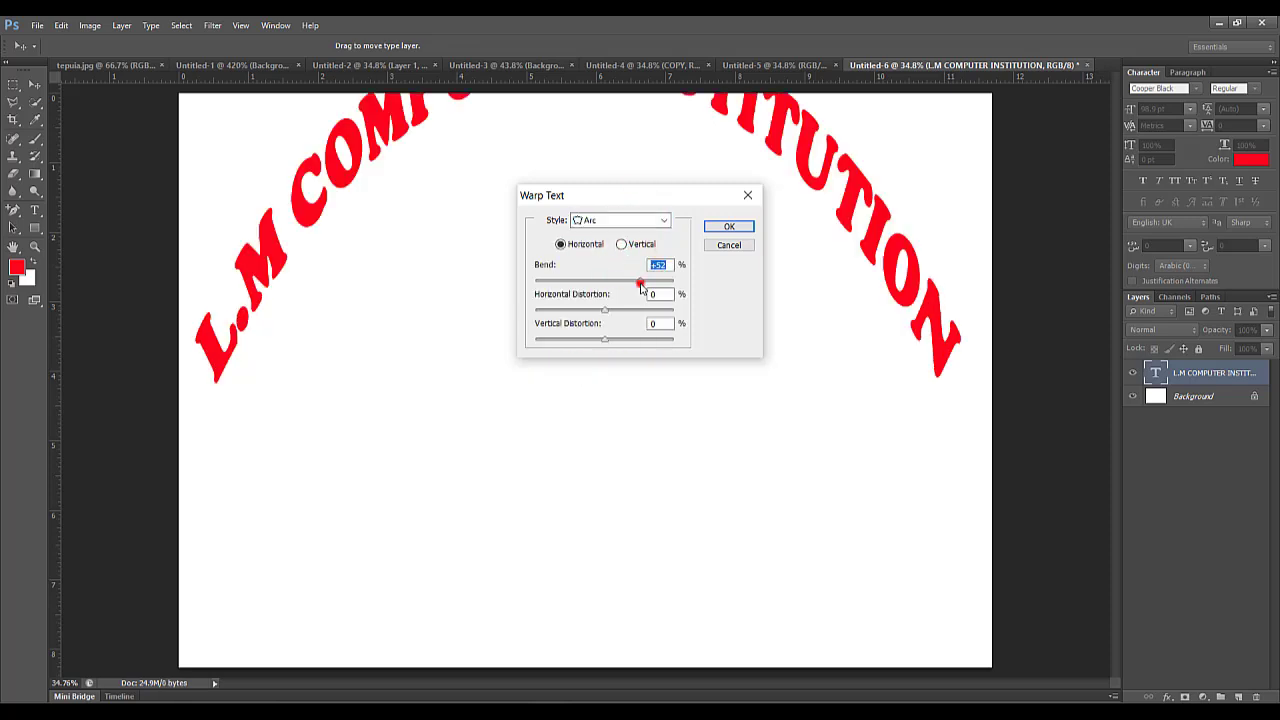
pyautogui.moveTo(640, 282); pyautogui.dragTo(616, 288)
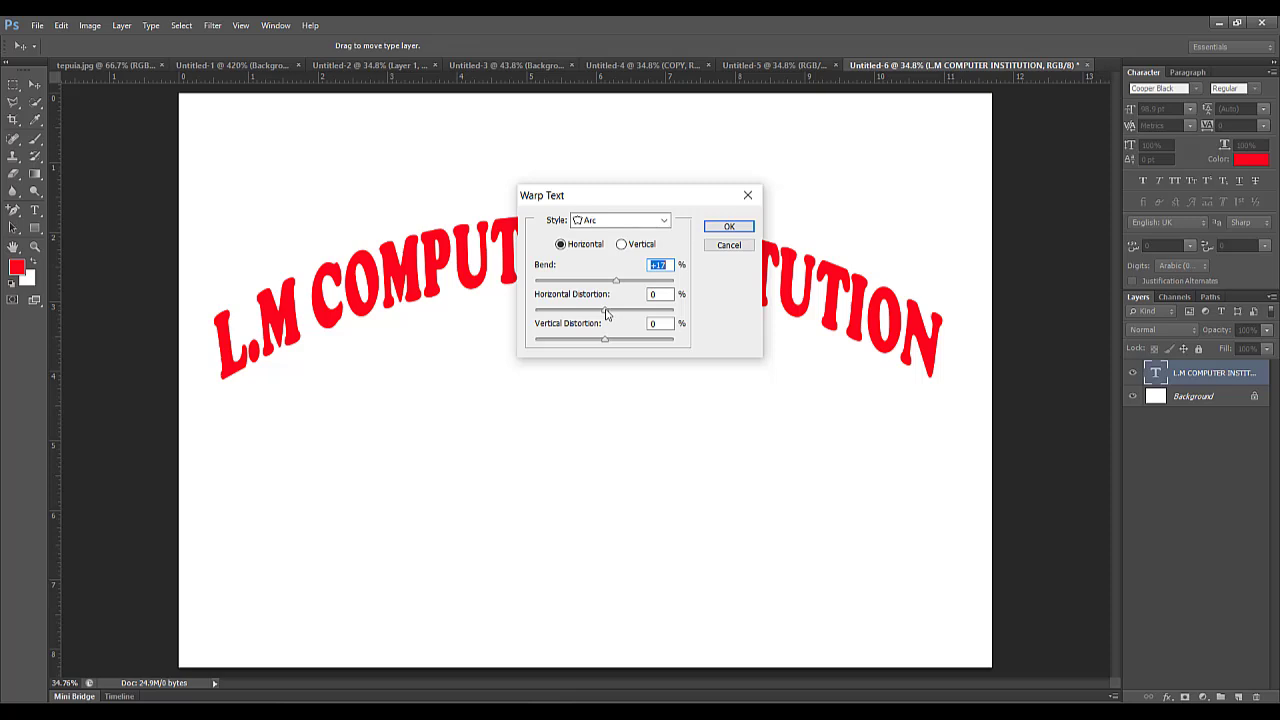
pyautogui.moveTo(606, 313); pyautogui.dragTo(558, 314)
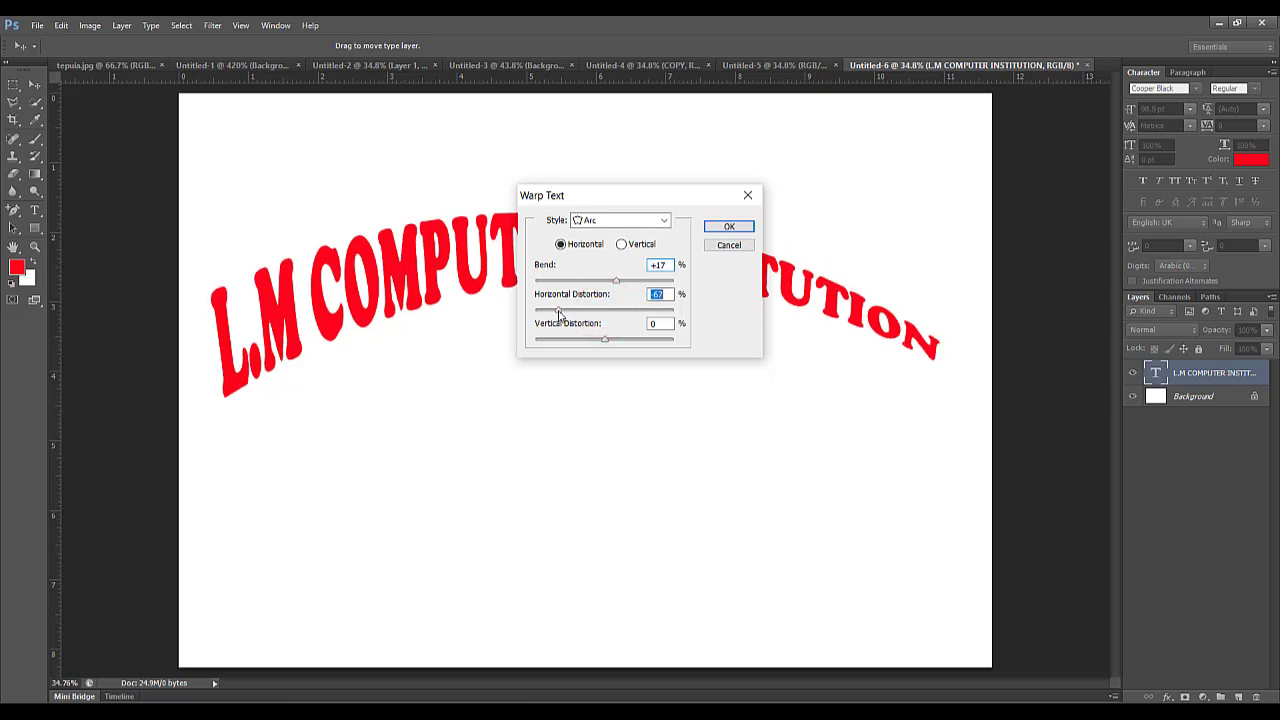
pyautogui.click(731, 227)
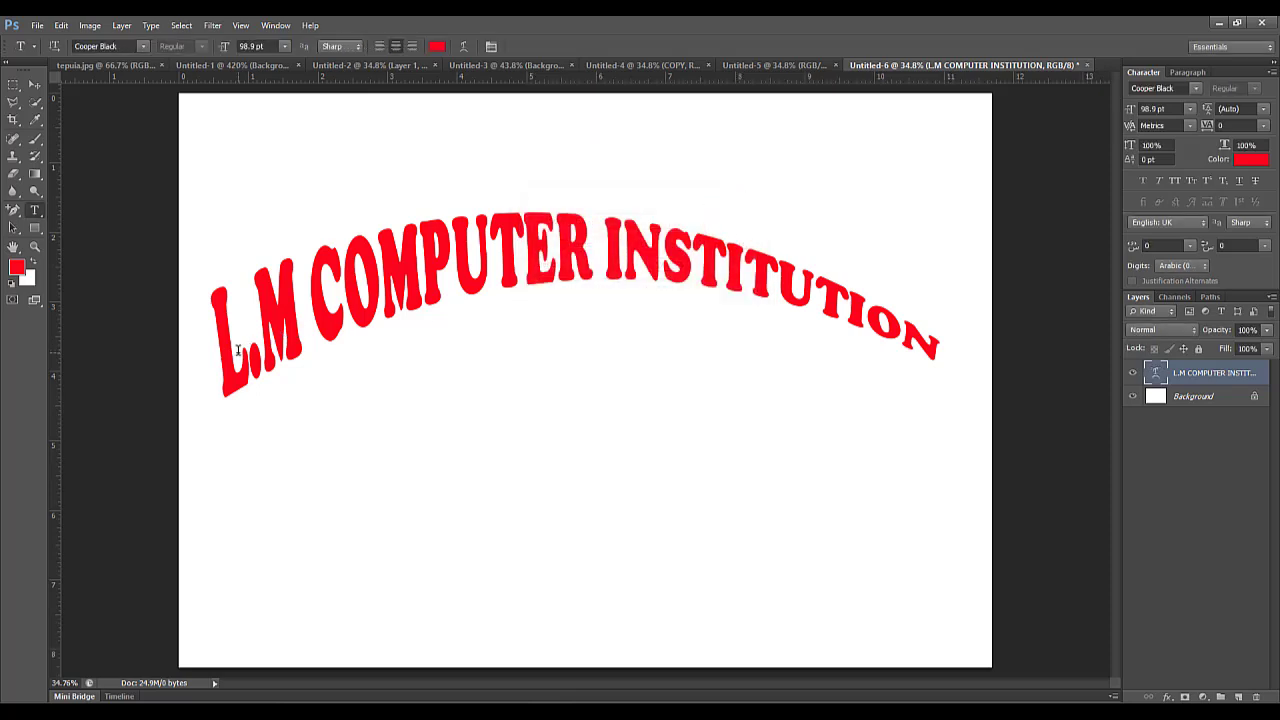
pyautogui.click(234, 311)
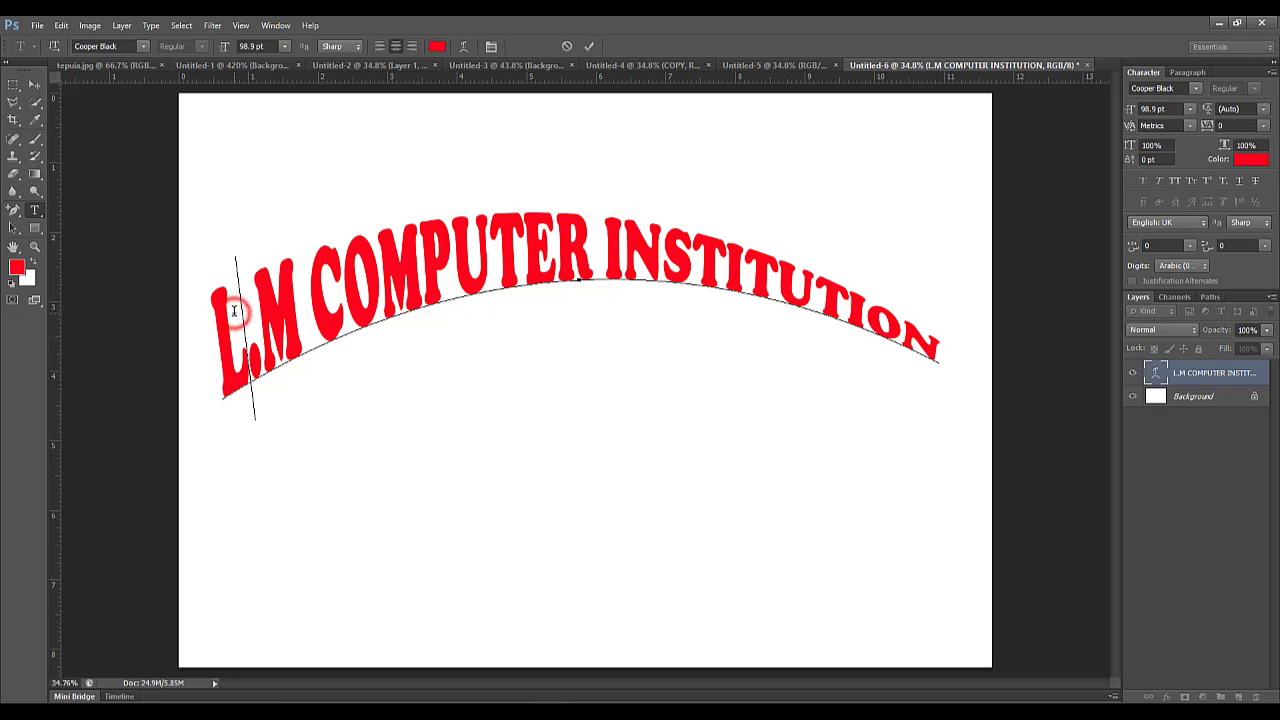
pyautogui.click(33, 85)
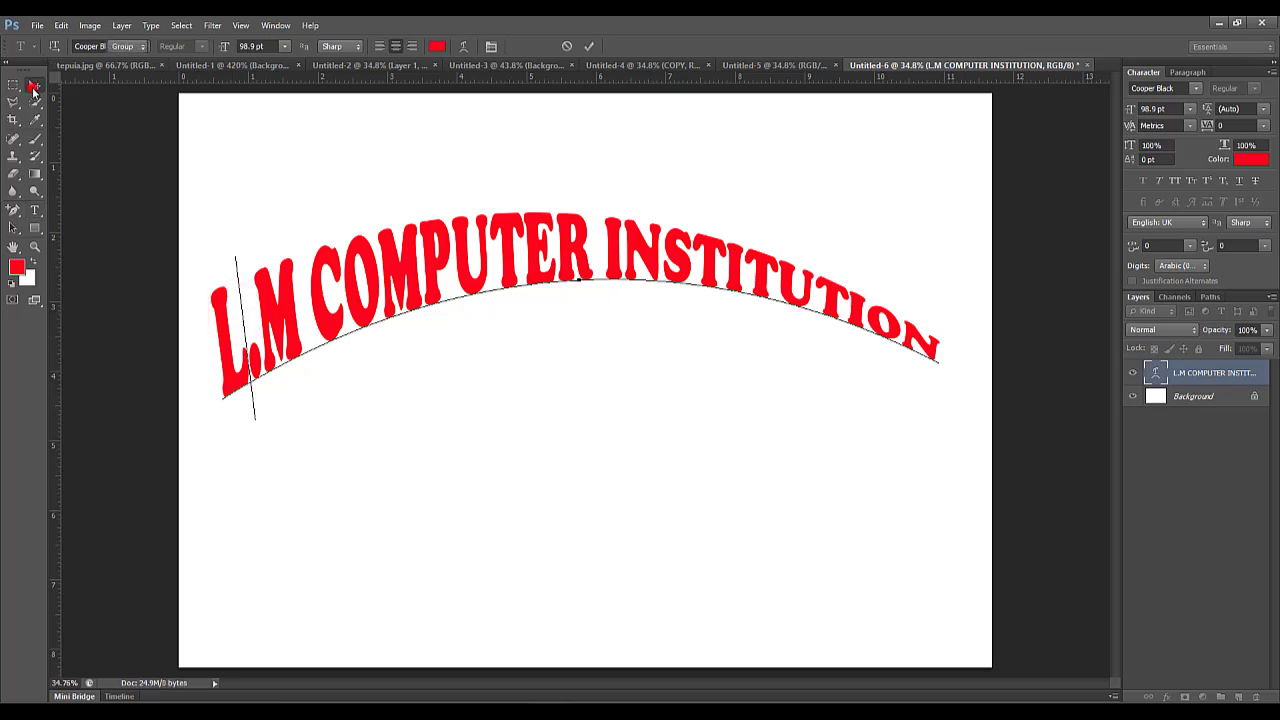
pyautogui.click(921, 346)
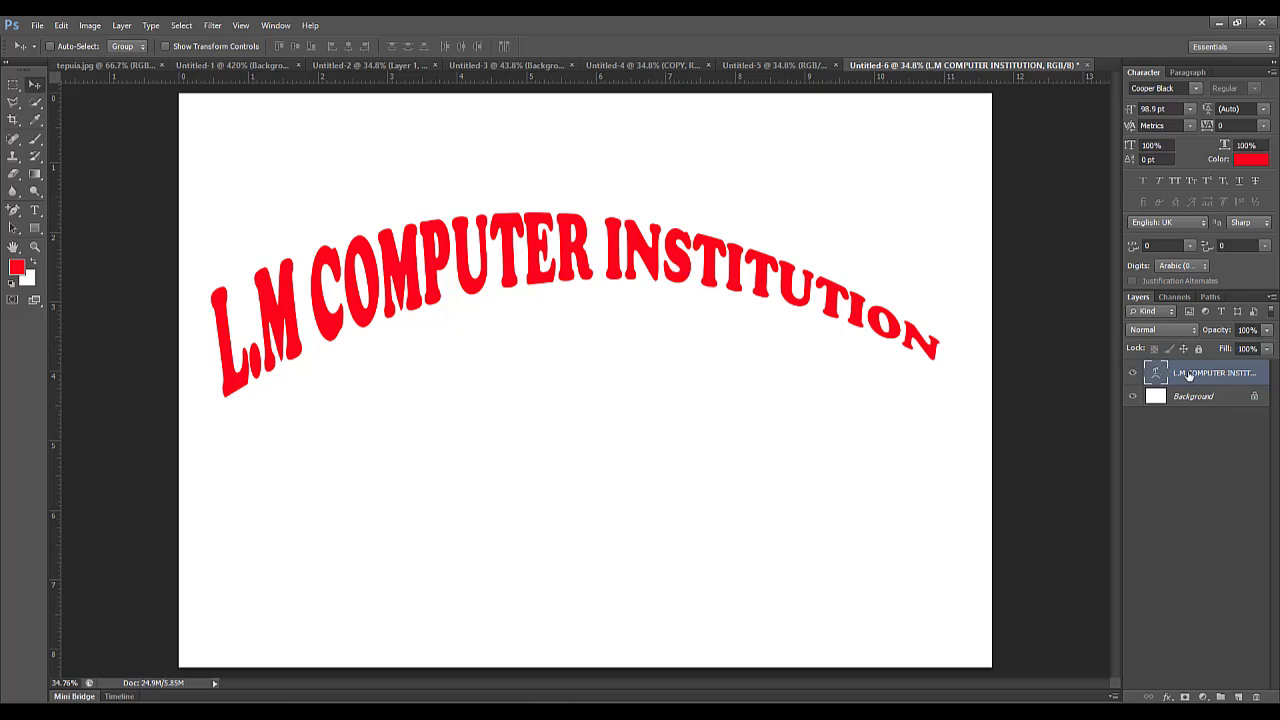
# Rasterize the warped L.M COMPUTER INSTITUTION type layer.
pyautogui.click(1192, 375)
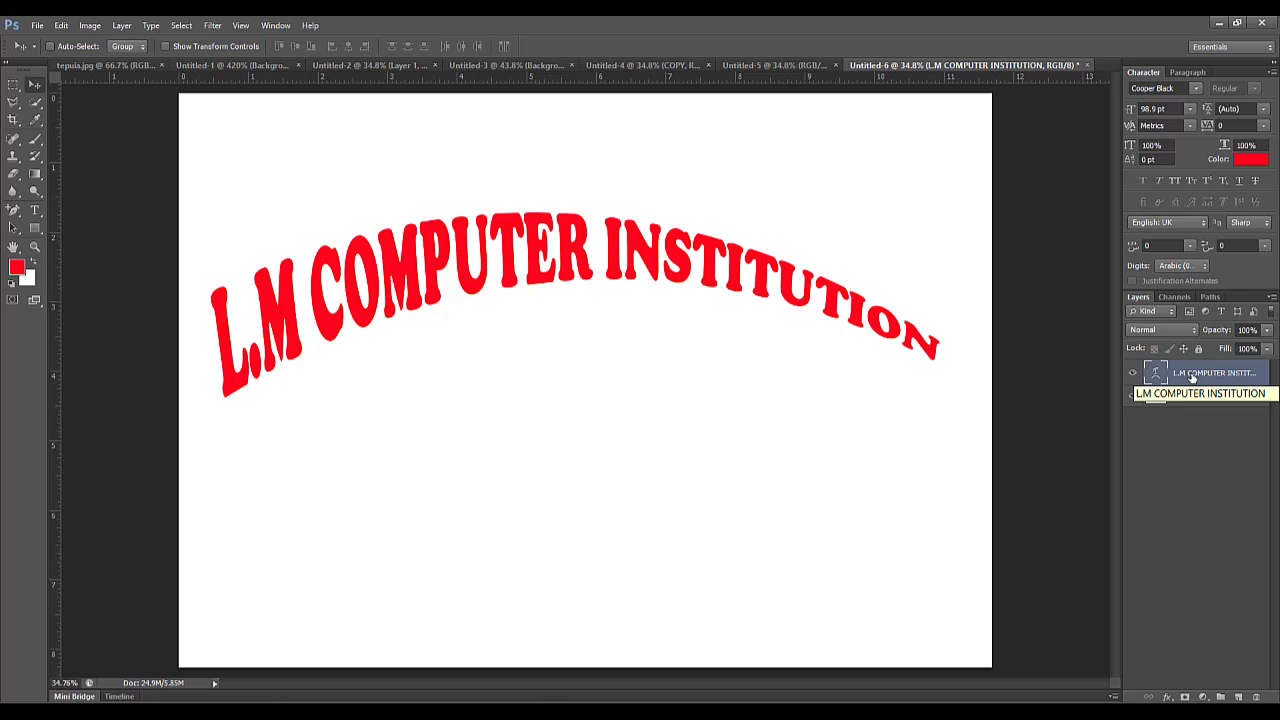
pyautogui.rightClick(1192, 375)
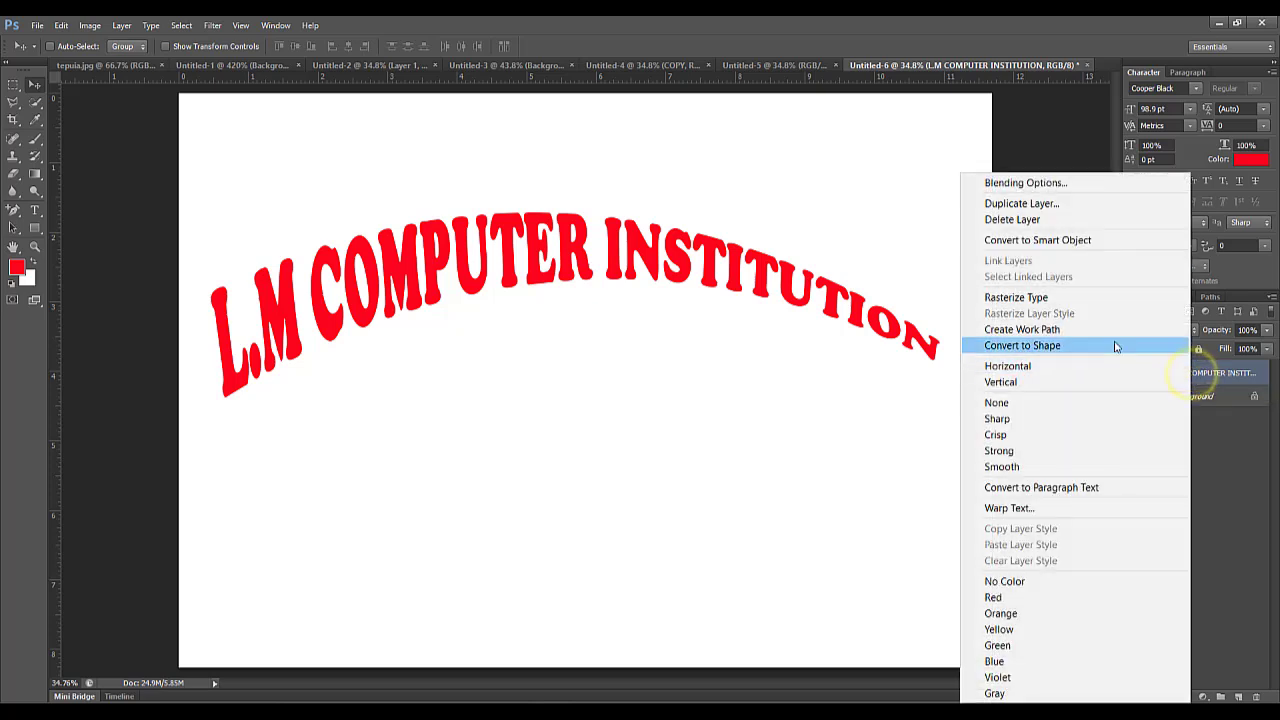
pyautogui.click(1048, 300)
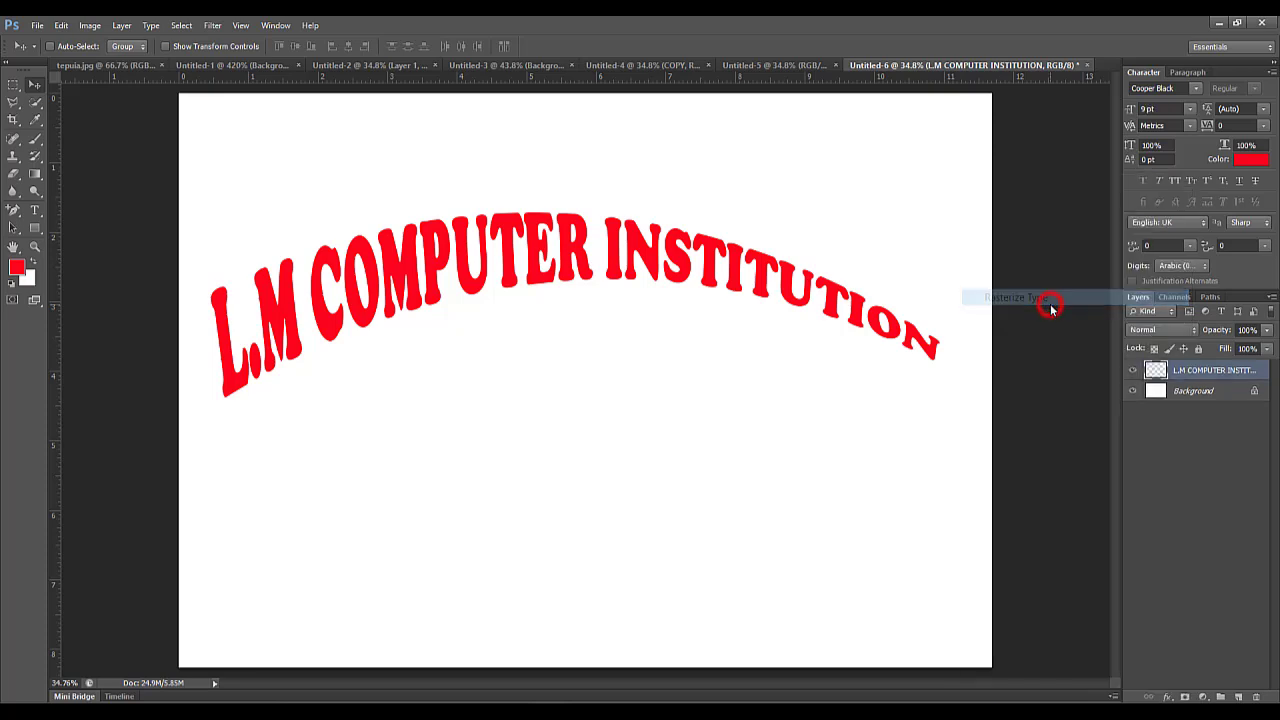
# Duplicate the rasterized text layer within the same document under the name DUPLICATE.
pyautogui.rightClick(1188, 372)
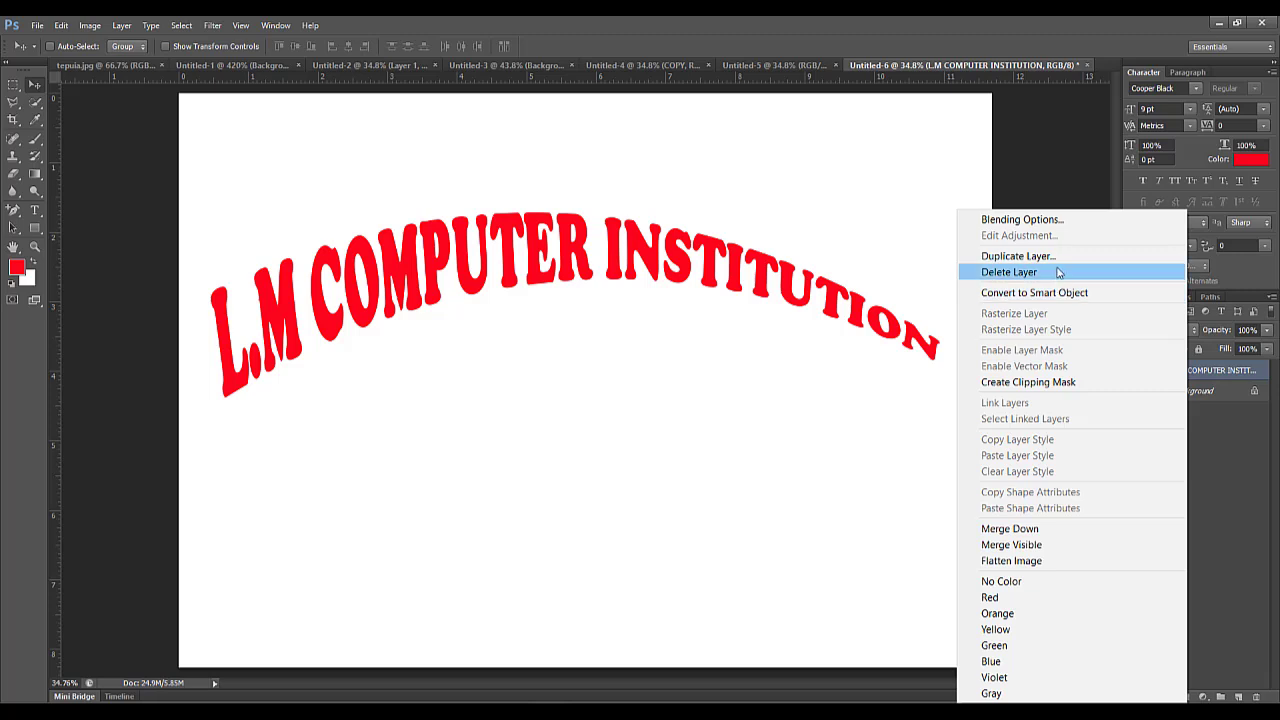
pyautogui.click(1057, 258)
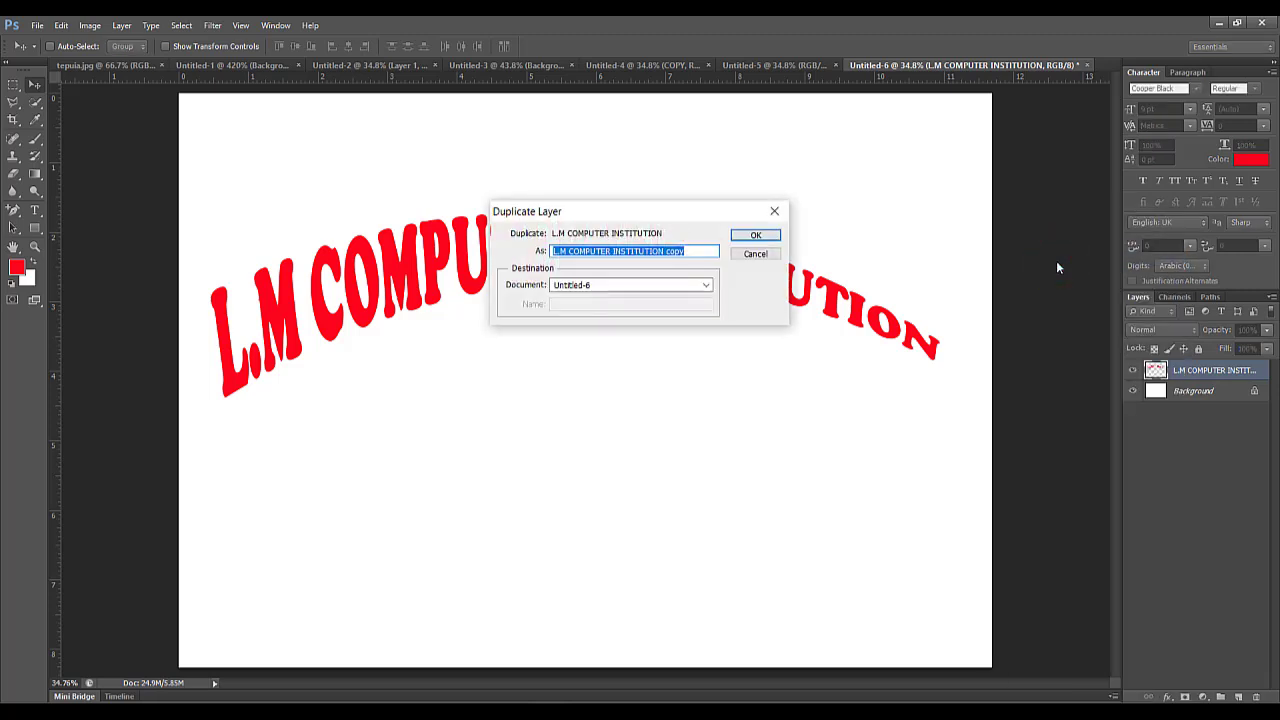
pyautogui.write('DUPLICATE')
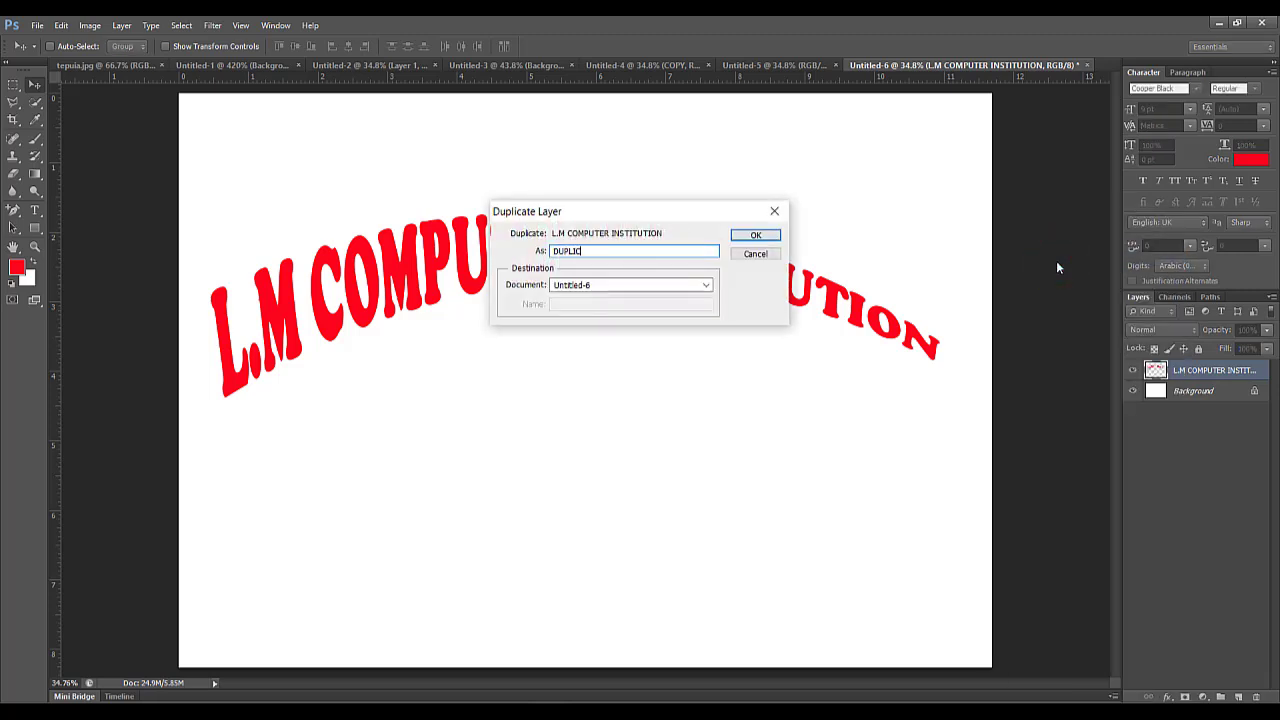
pyautogui.click(757, 238)
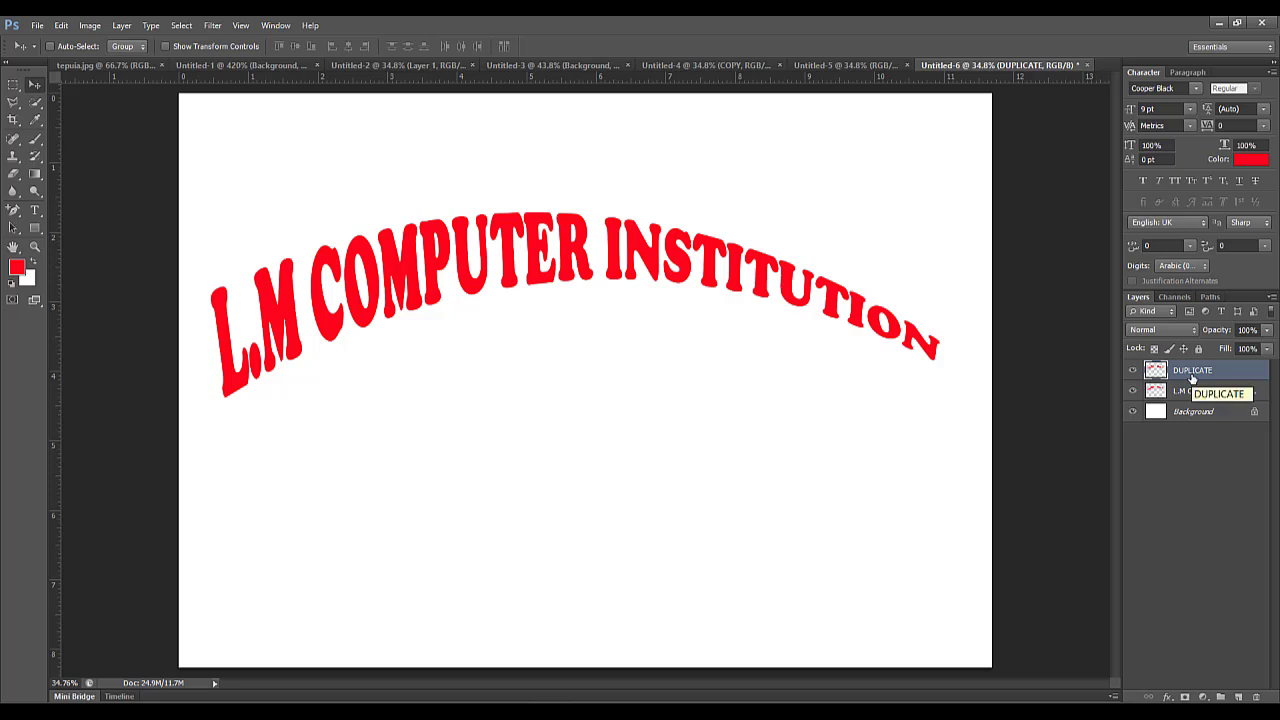
# Apply a Radial Blur to the DUPLICATE layer with amount 8, the Zoom method and Good quality.
pyautogui.click(213, 26)
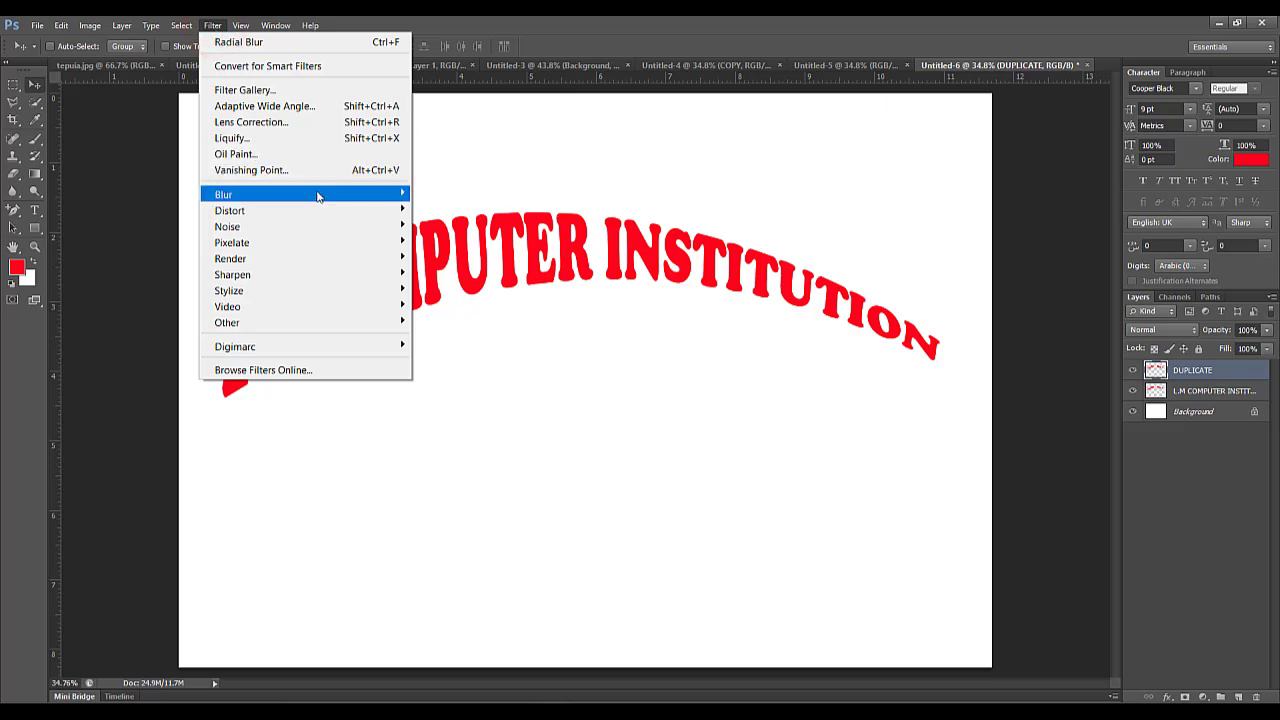
pyautogui.moveTo(323, 196)
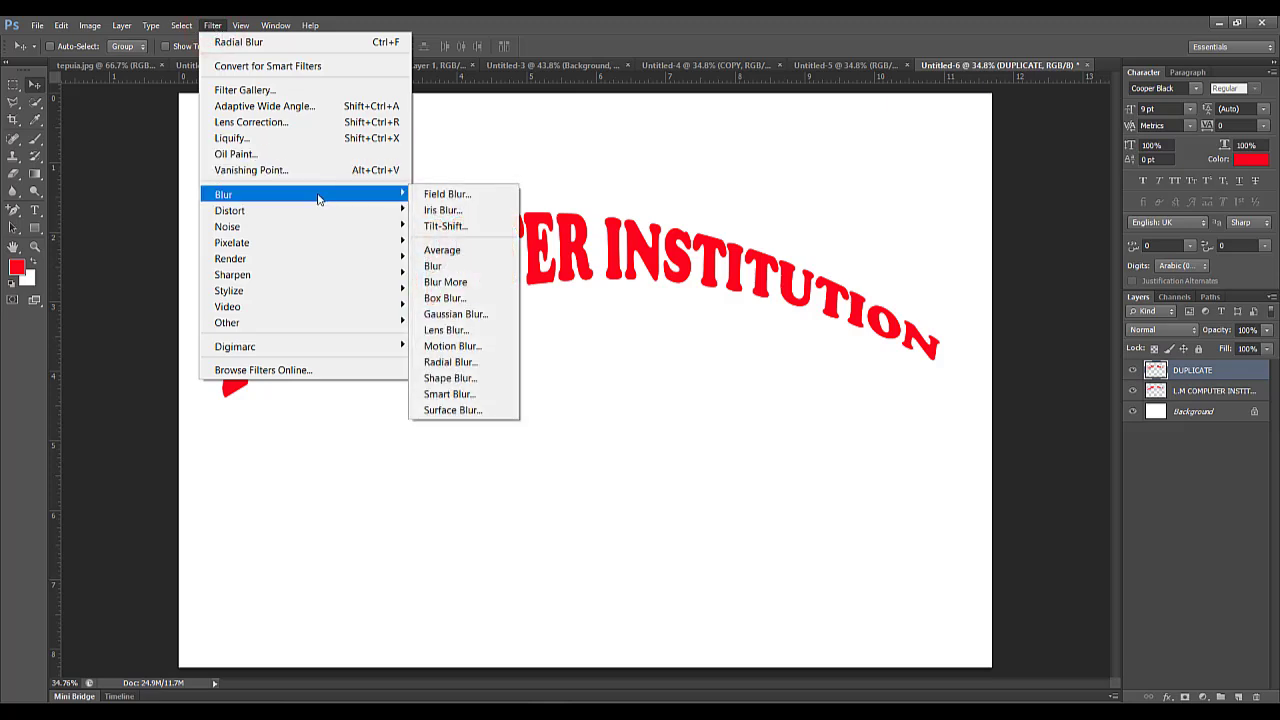
pyautogui.click(476, 362)
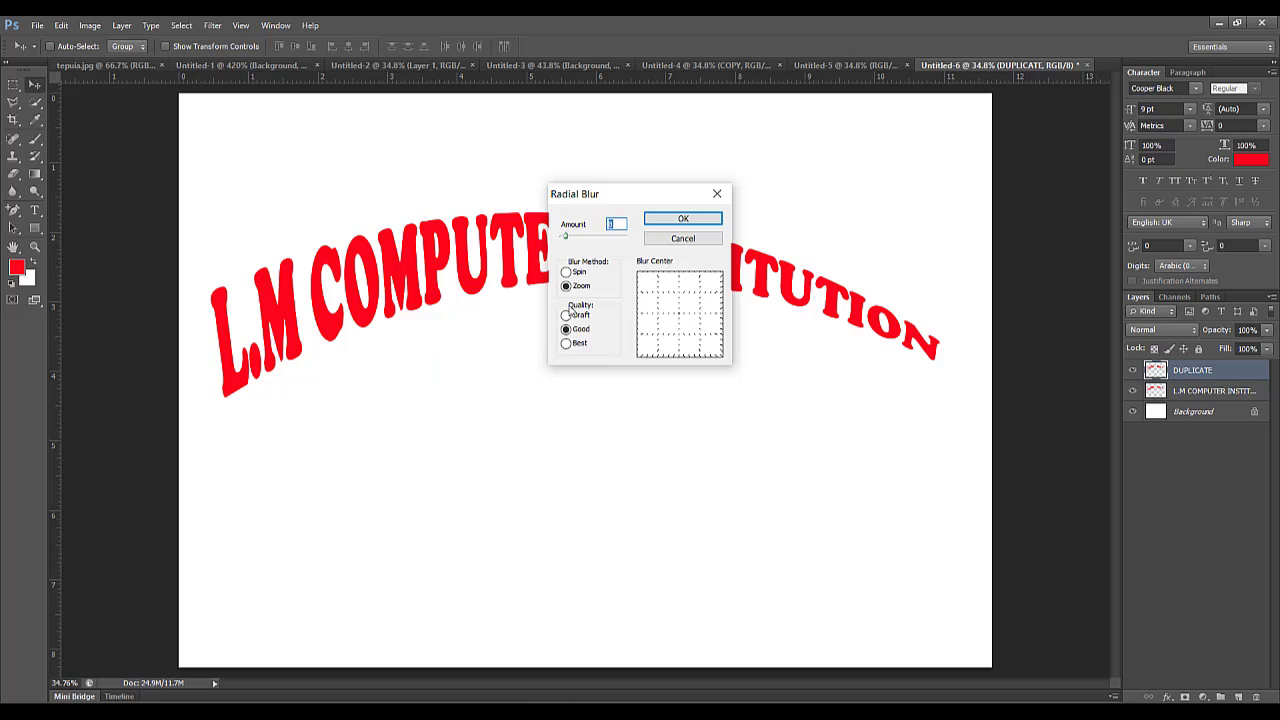
pyautogui.click(570, 290)
pyautogui.click(569, 333)
pyautogui.click(697, 219)
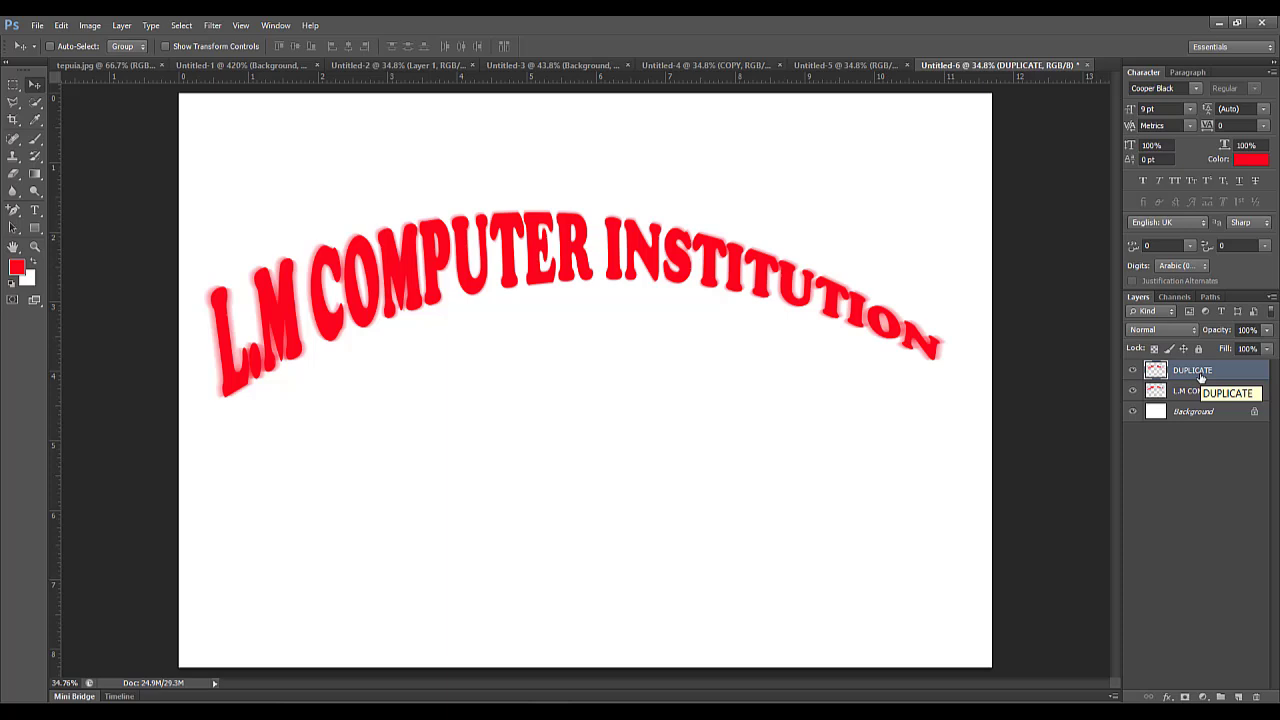
# Duplicate the blurred DUPLICATE layer within the same document, keeping the suggested name.
pyautogui.rightClick(1201, 376)
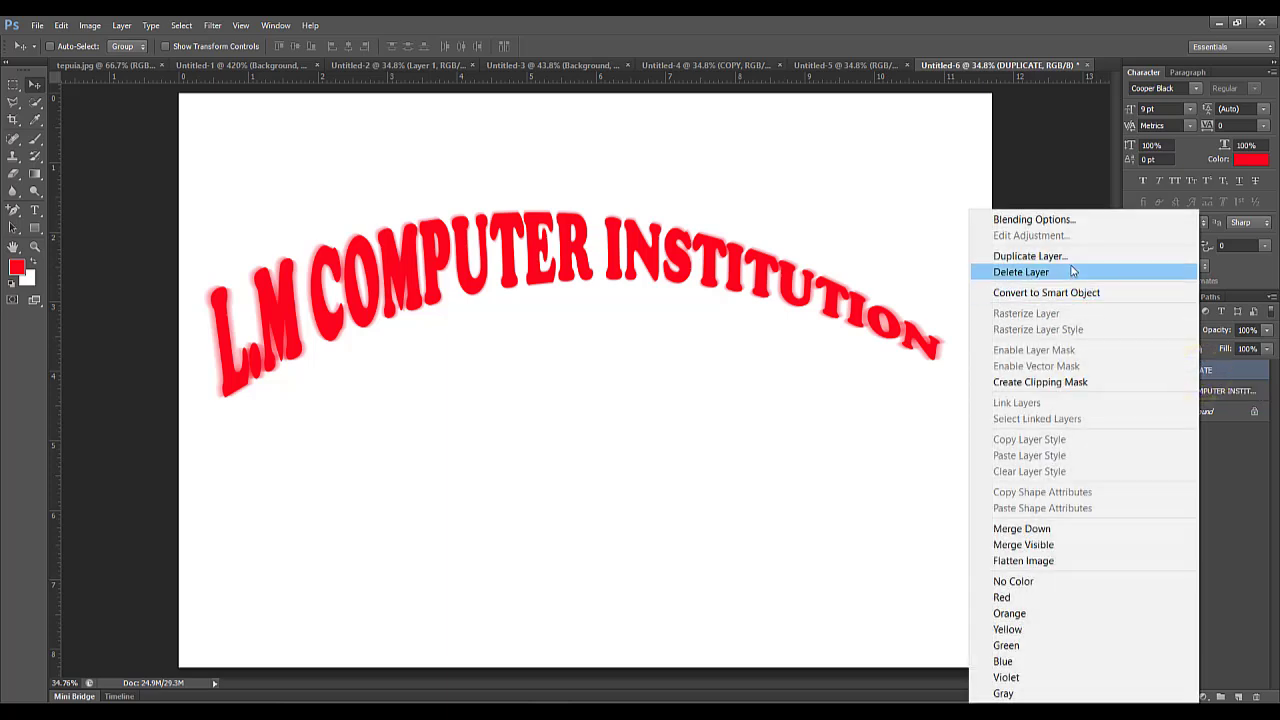
pyautogui.click(1071, 257)
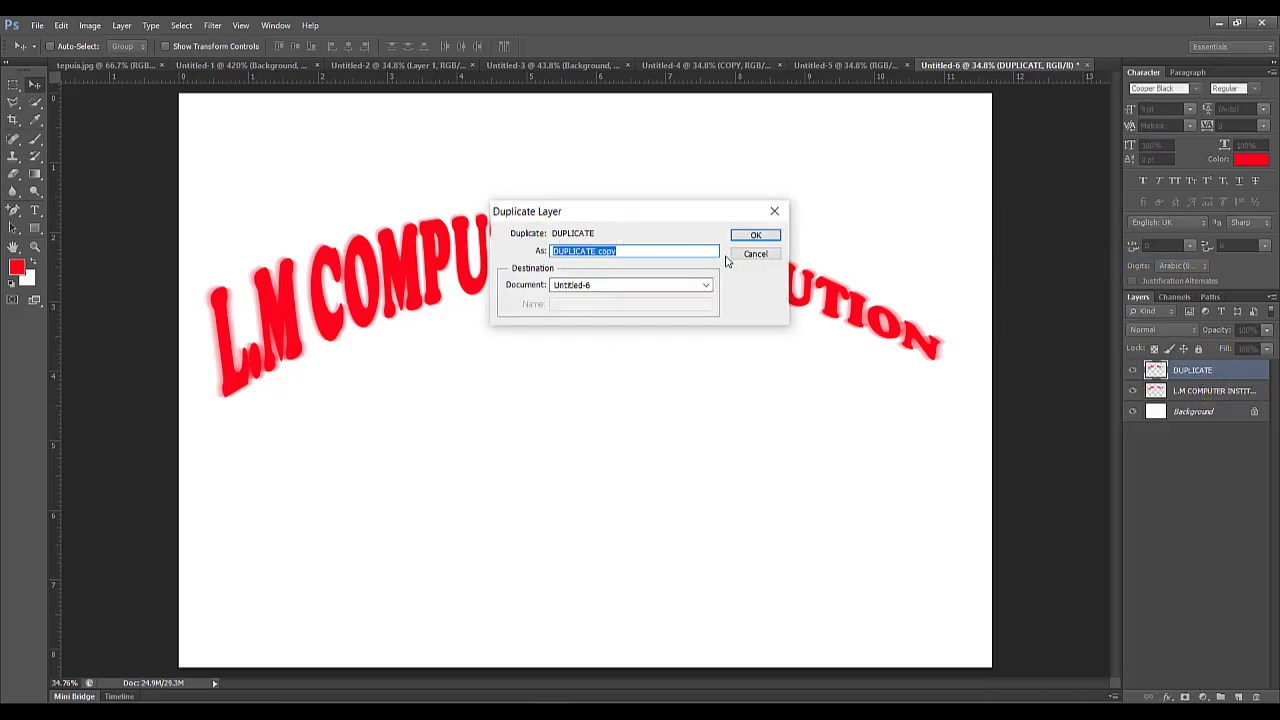
pyautogui.click(752, 234)
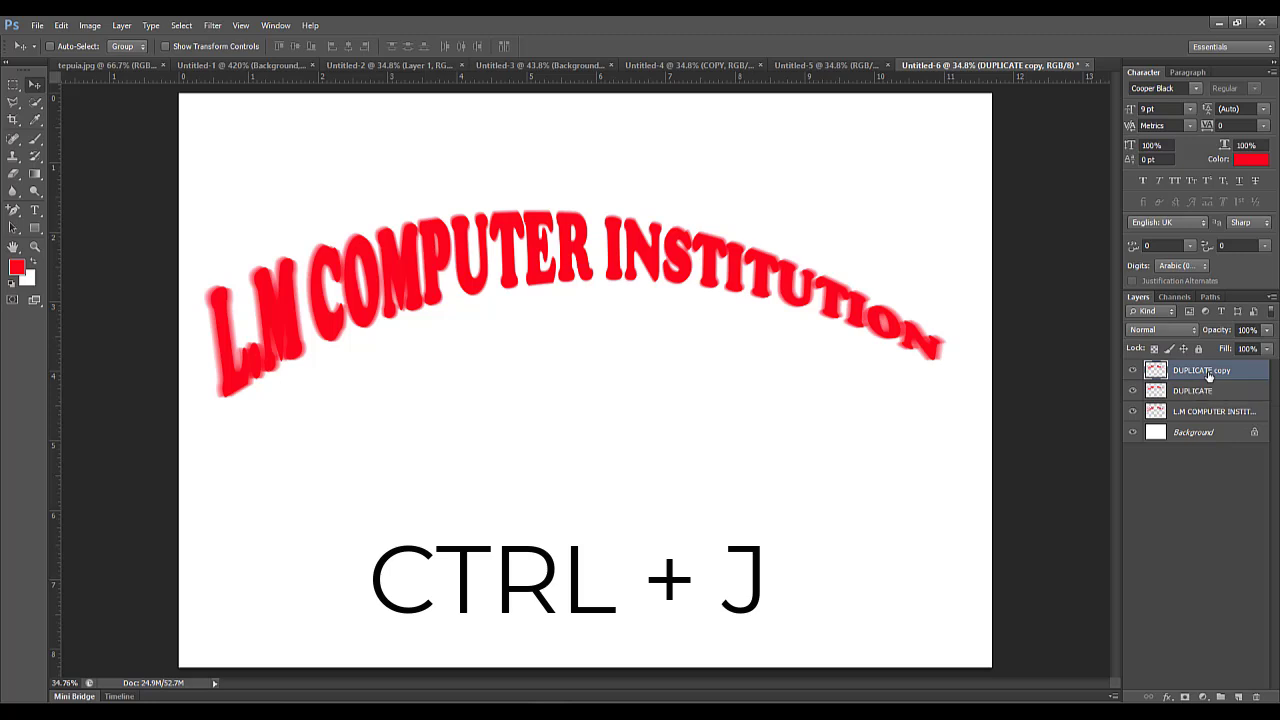
# Stack 20 more copies of the blurred text layer on top to build up a solid extruded look.
pyautogui.hotkey('ctrl', 'j')
pyautogui.hotkey('ctrl', 'j')
pyautogui.hotkey('ctrl', 'j')
pyautogui.hotkey('ctrl', 'j')
pyautogui.hotkey('ctrl', 'j')
pyautogui.hotkey('ctrl', 'j')
pyautogui.hotkey('ctrl', 'j')
pyautogui.hotkey('ctrl', 'j')
pyautogui.hotkey('ctrl', 'j')
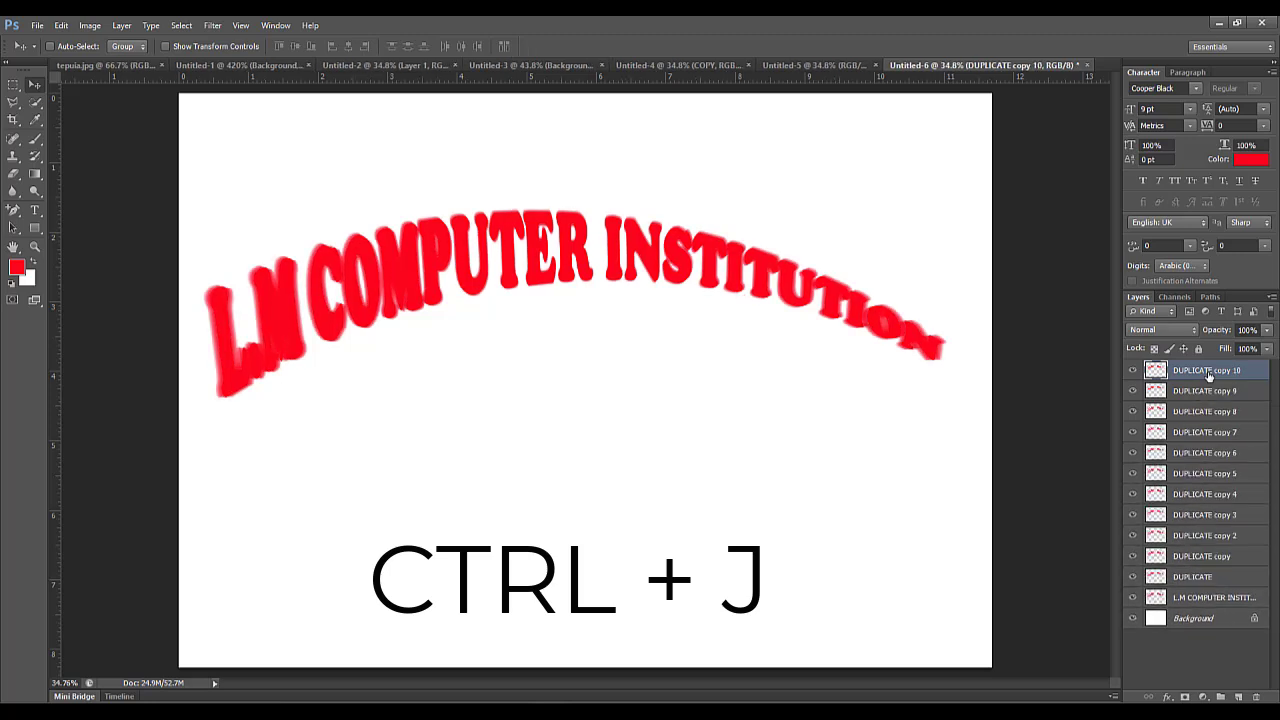
pyautogui.hotkey('ctrl', 'j')
pyautogui.hotkey('ctrl', 'j')
pyautogui.hotkey('ctrl', 'j')
pyautogui.hotkey('ctrl', 'j')
pyautogui.hotkey('ctrl', 'j')
pyautogui.hotkey('ctrl', 'j')
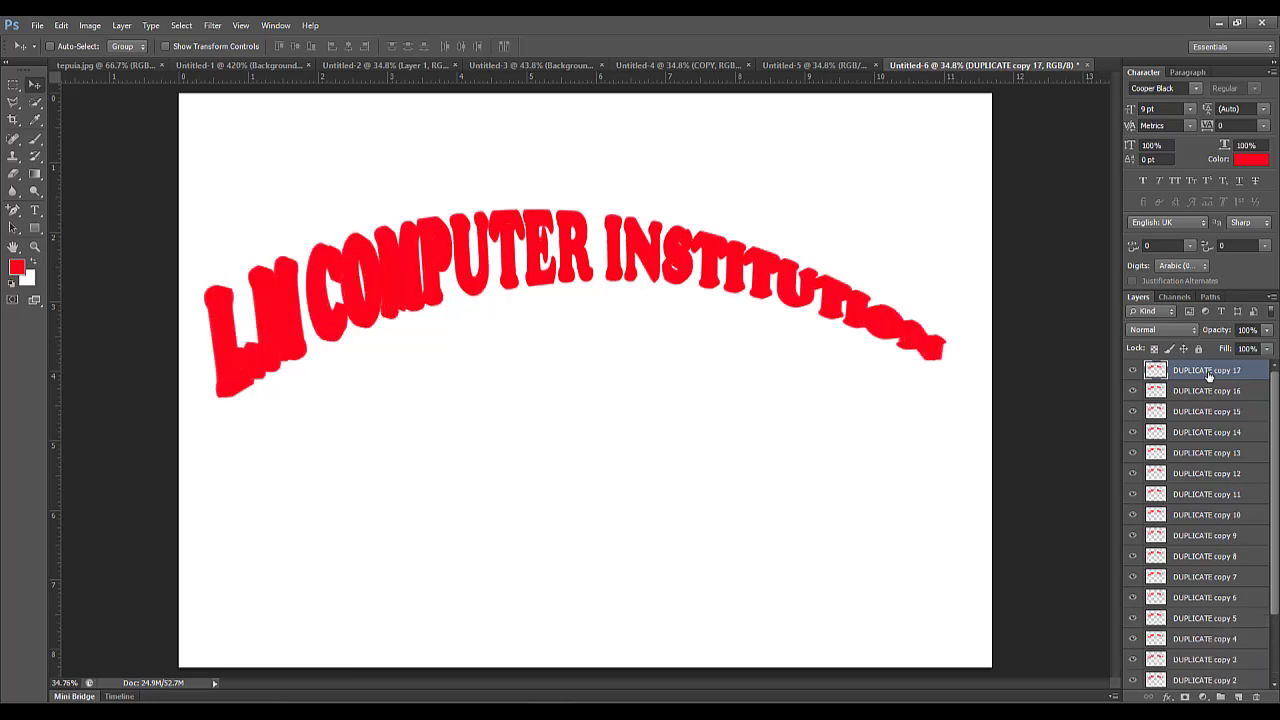
pyautogui.hotkey('ctrl', 'j')
pyautogui.hotkey('ctrl', 'j')
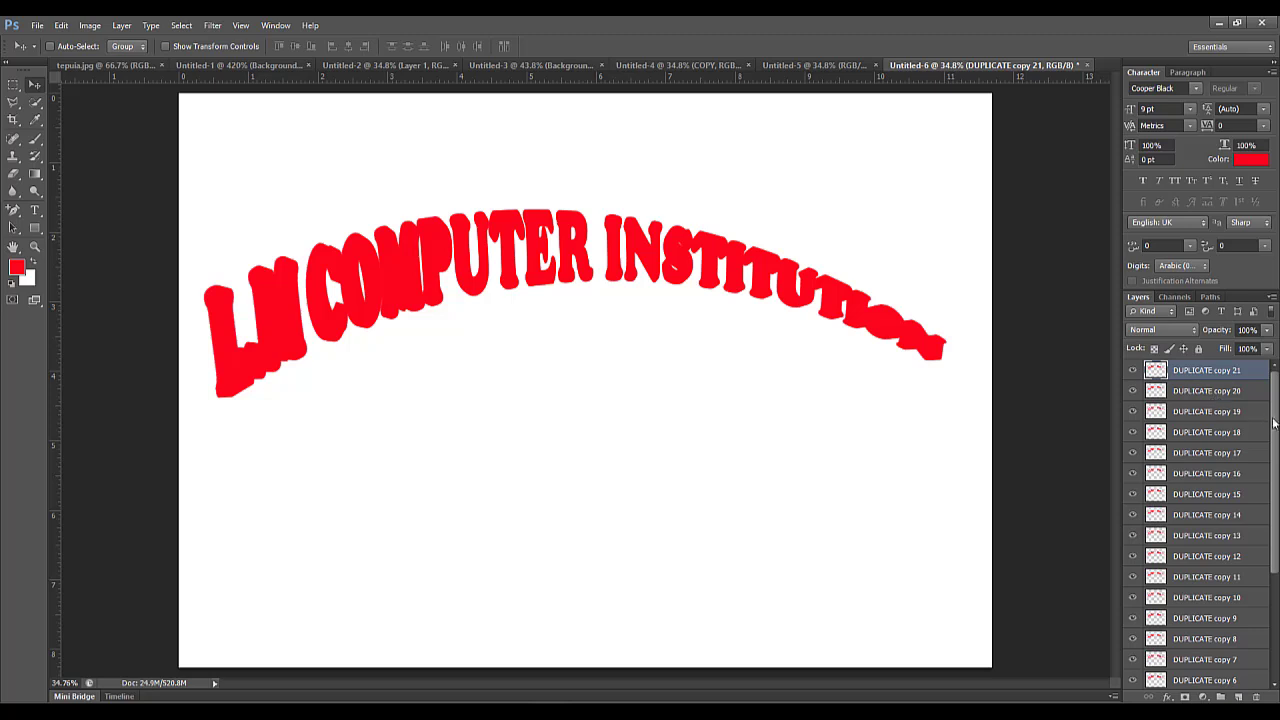
# Merge the topmost blurred copy down into the copy directly beneath it.
pyautogui.moveTo(1277, 426)
pyautogui.mouseDown()
pyautogui.moveTo(1277, 540)
pyautogui.moveTo(1277, 420)
pyautogui.mouseUp()
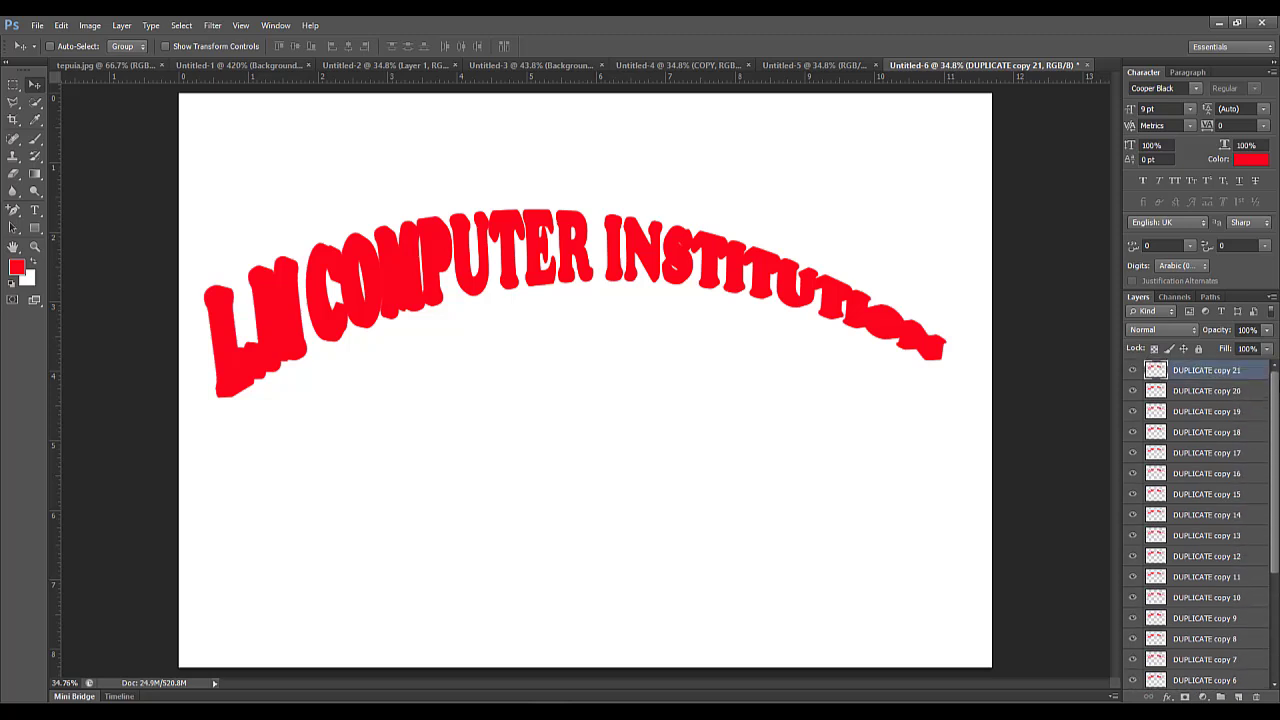
pyautogui.rightClick(1209, 372)
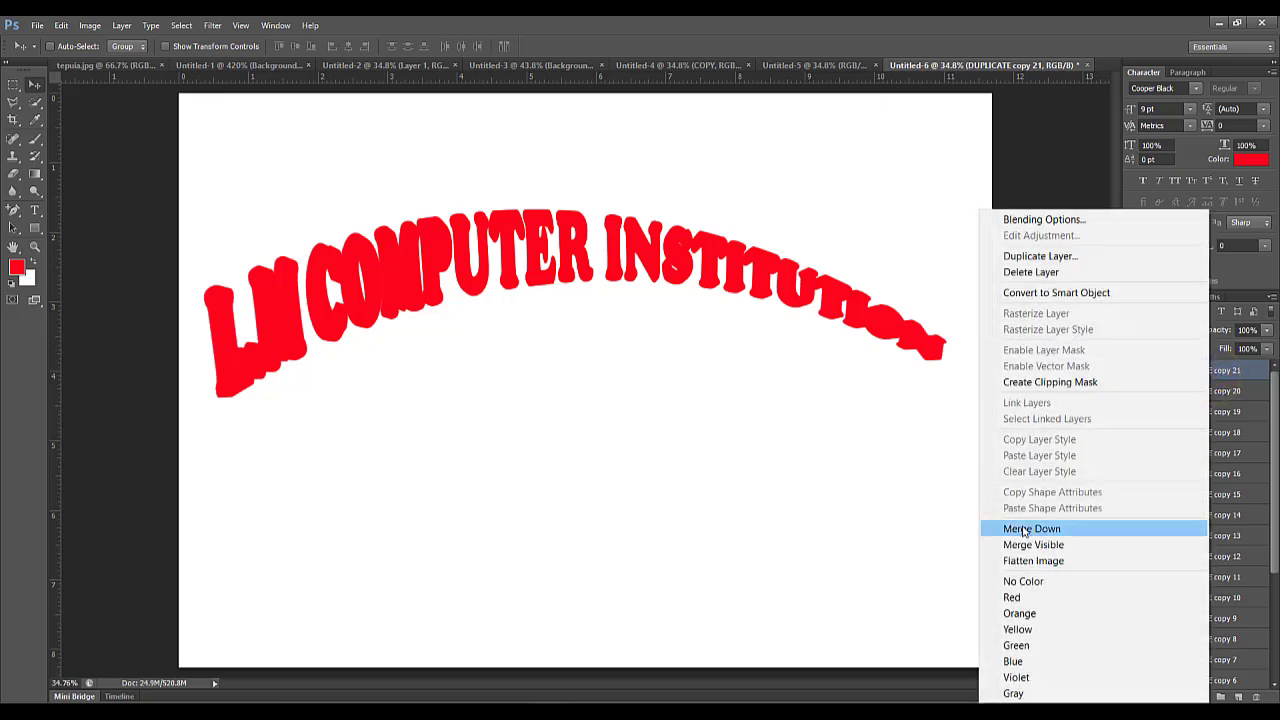
pyautogui.click(1028, 528)
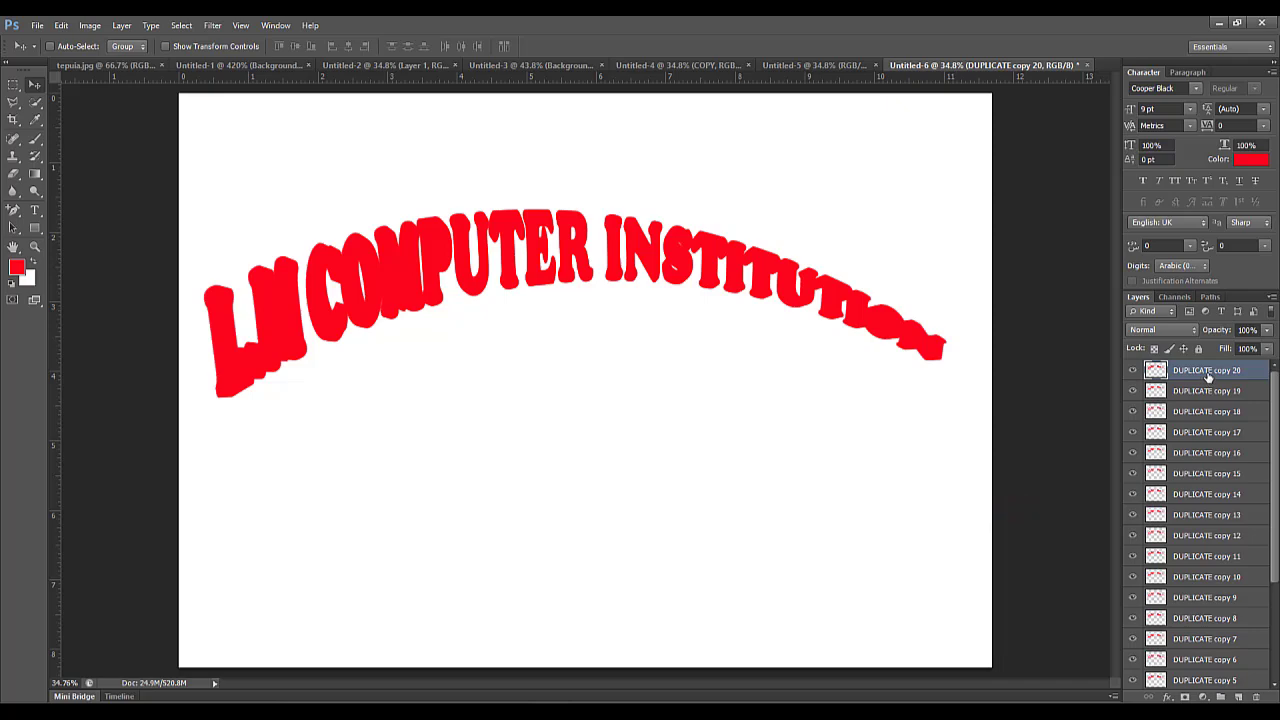
# Merge the stacked blurred text copies down one after another until they form the single DUPLICATE layer.
pyautogui.rightClick(1208, 373)
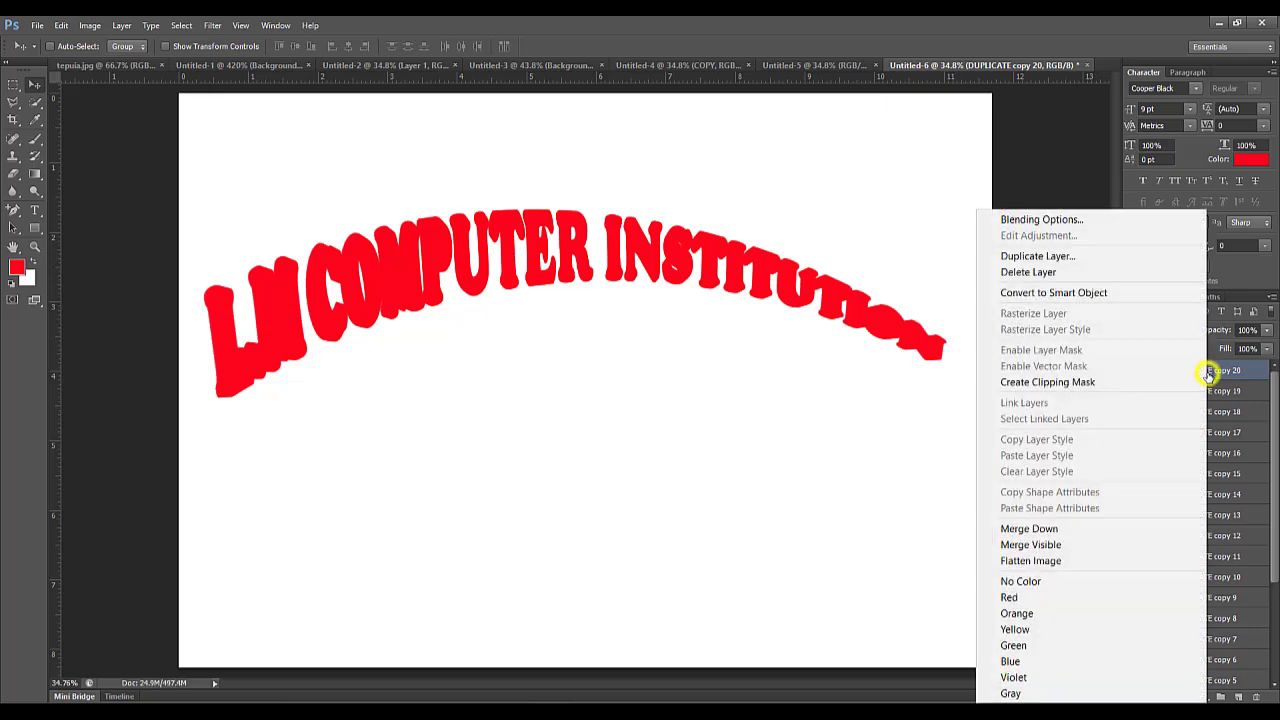
pyautogui.click(1046, 535)
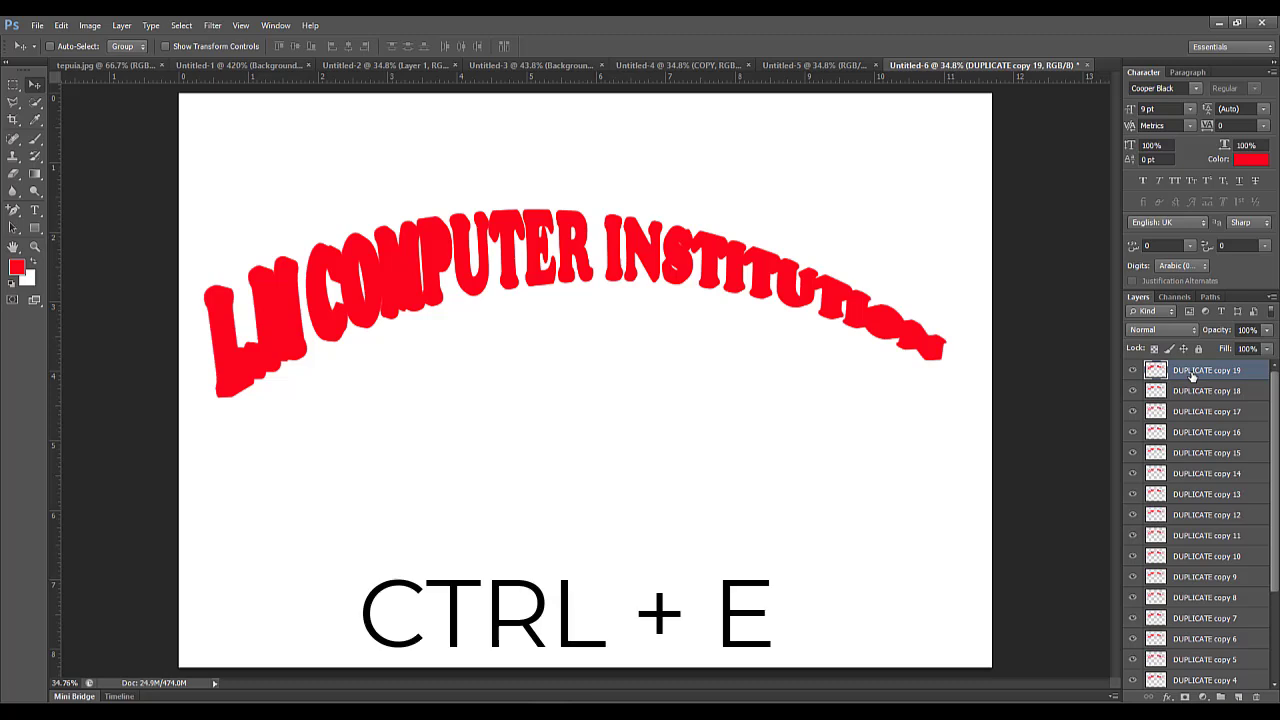
pyautogui.hotkey('ctrl', 'e')
pyautogui.hotkey('ctrl', 'e')
pyautogui.hotkey('ctrl', 'e')
pyautogui.hotkey('ctrl', 'e')
pyautogui.hotkey('ctrl', 'e')
pyautogui.hotkey('ctrl', 'e')
pyautogui.hotkey('ctrl', 'e')
pyautogui.hotkey('ctrl', 'e')
pyautogui.hotkey('ctrl', 'e')
pyautogui.hotkey('ctrl', 'e')
pyautogui.hotkey('ctrl', 'e')
pyautogui.hotkey('ctrl', 'e')
pyautogui.hotkey('ctrl', 'e')
pyautogui.hotkey('ctrl', 'e')
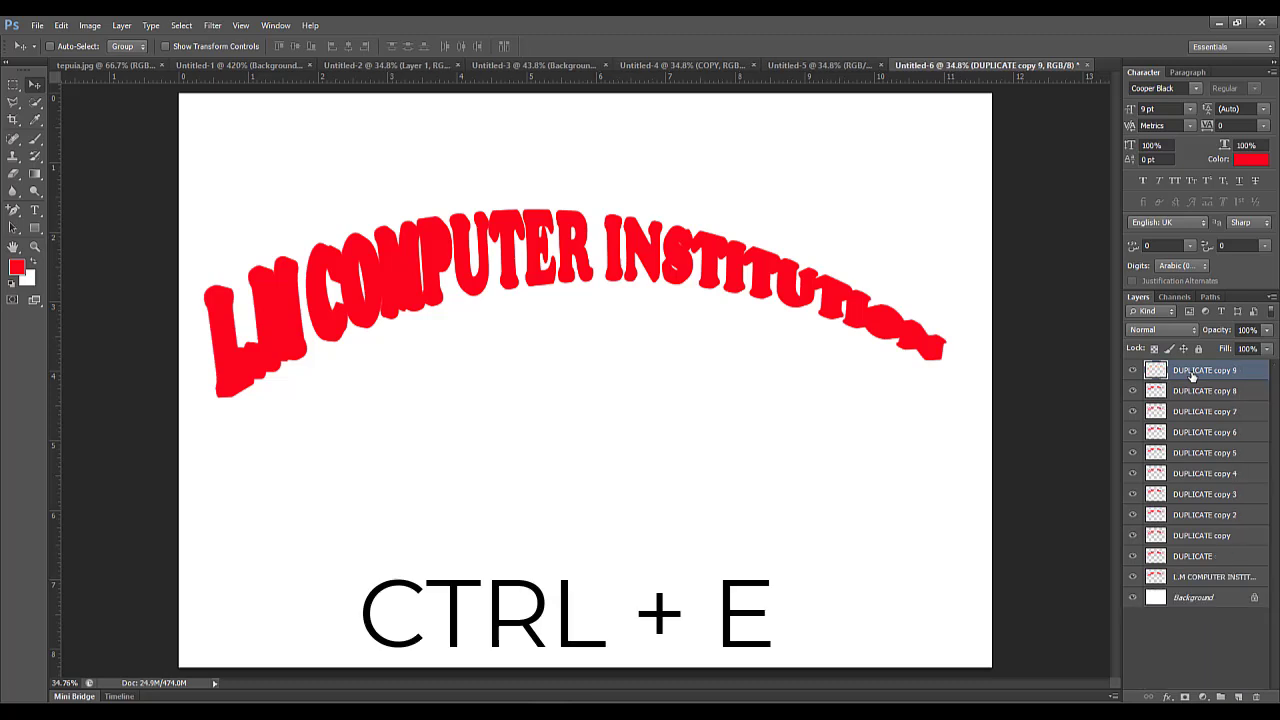
pyautogui.hotkey('ctrl', 'e')
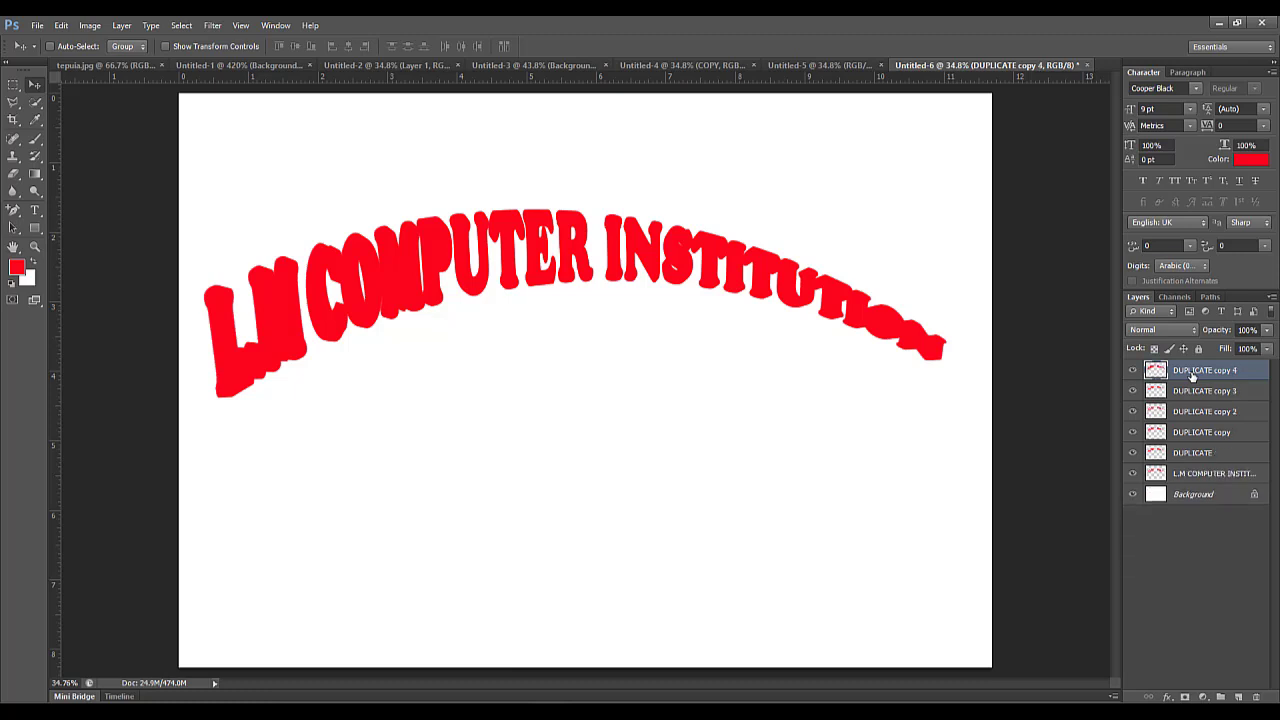
pyautogui.hotkey('ctrl', 'e')
pyautogui.hotkey('ctrl', 'e')
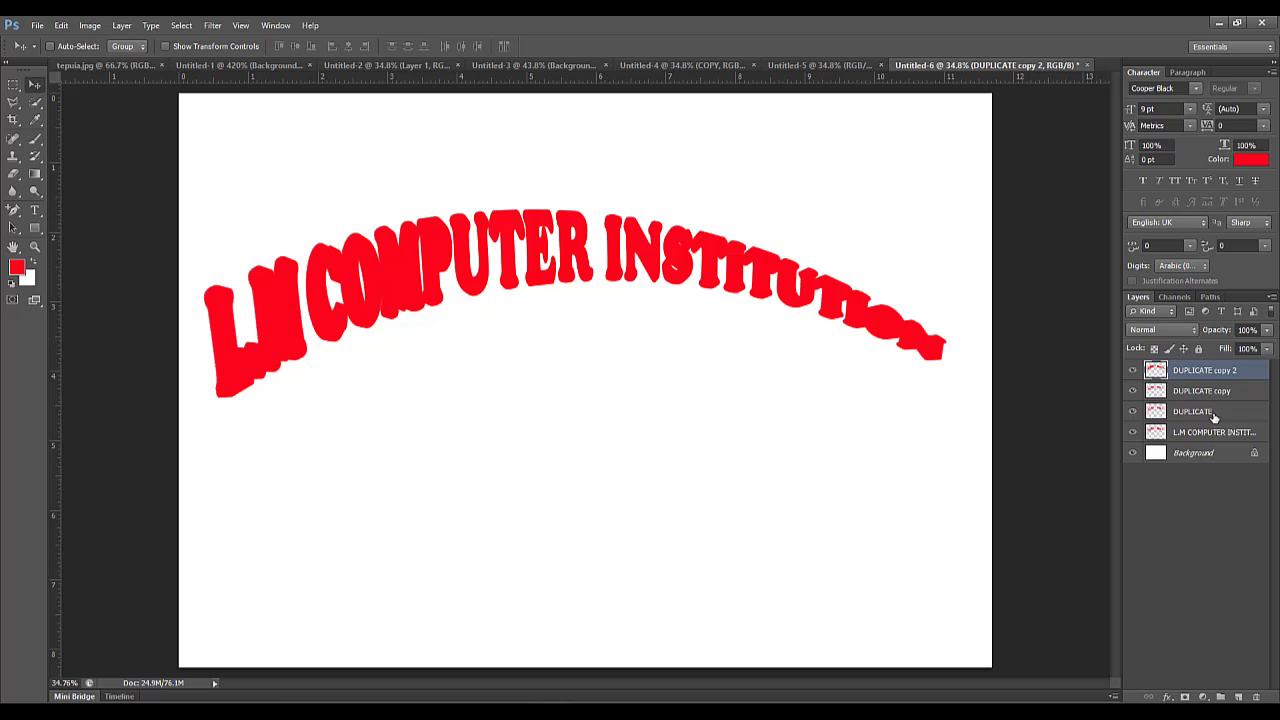
pyautogui.hotkey('ctrl', 'e')
pyautogui.hotkey('ctrl', 'e')
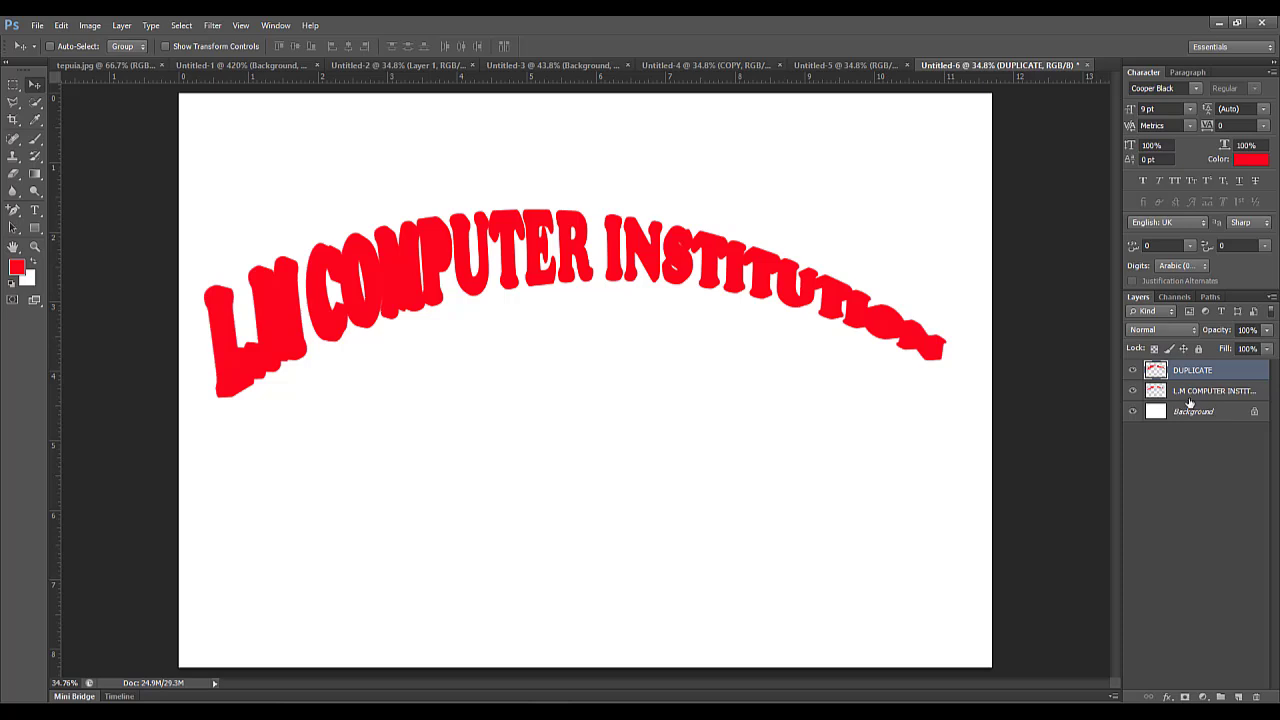
# Move the L.M COMPUTER INSTITUTION layer above DUPLICATE and load its pixels as a selection.
pyautogui.click(1199, 394)
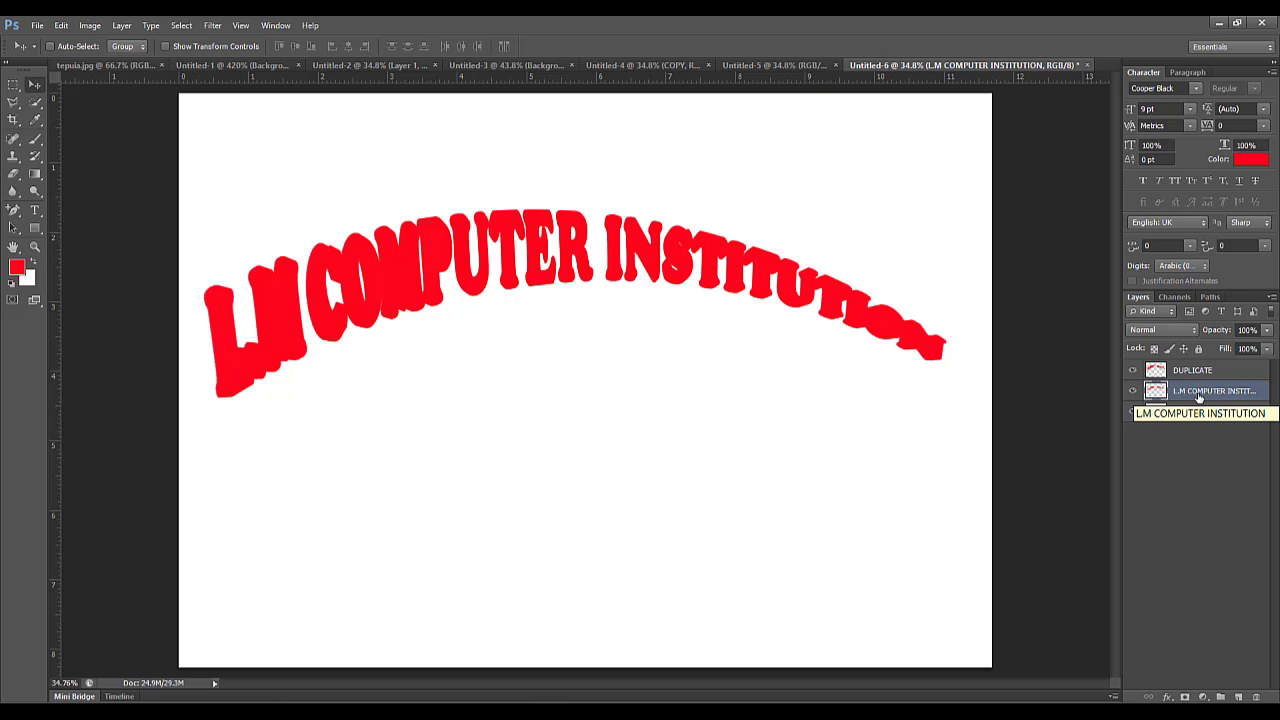
pyautogui.moveTo(1199, 395); pyautogui.dragTo(1199, 366)
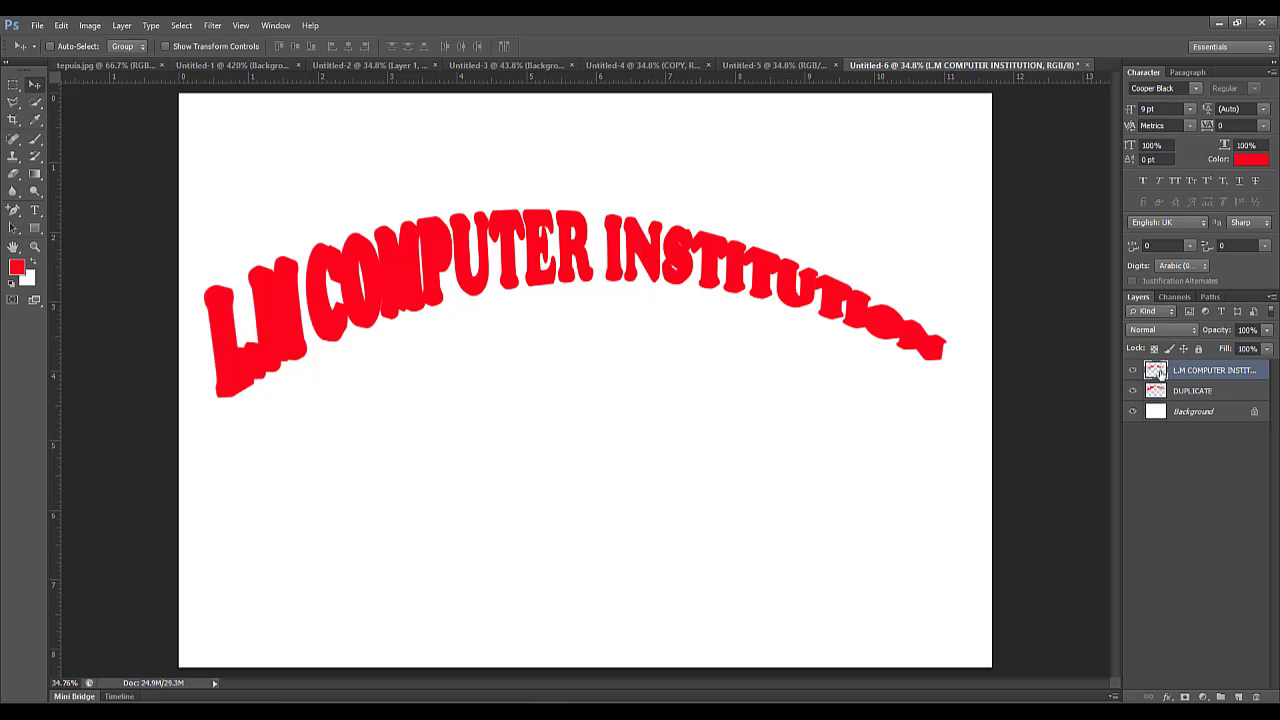
pyautogui.rightClick(1157, 372)
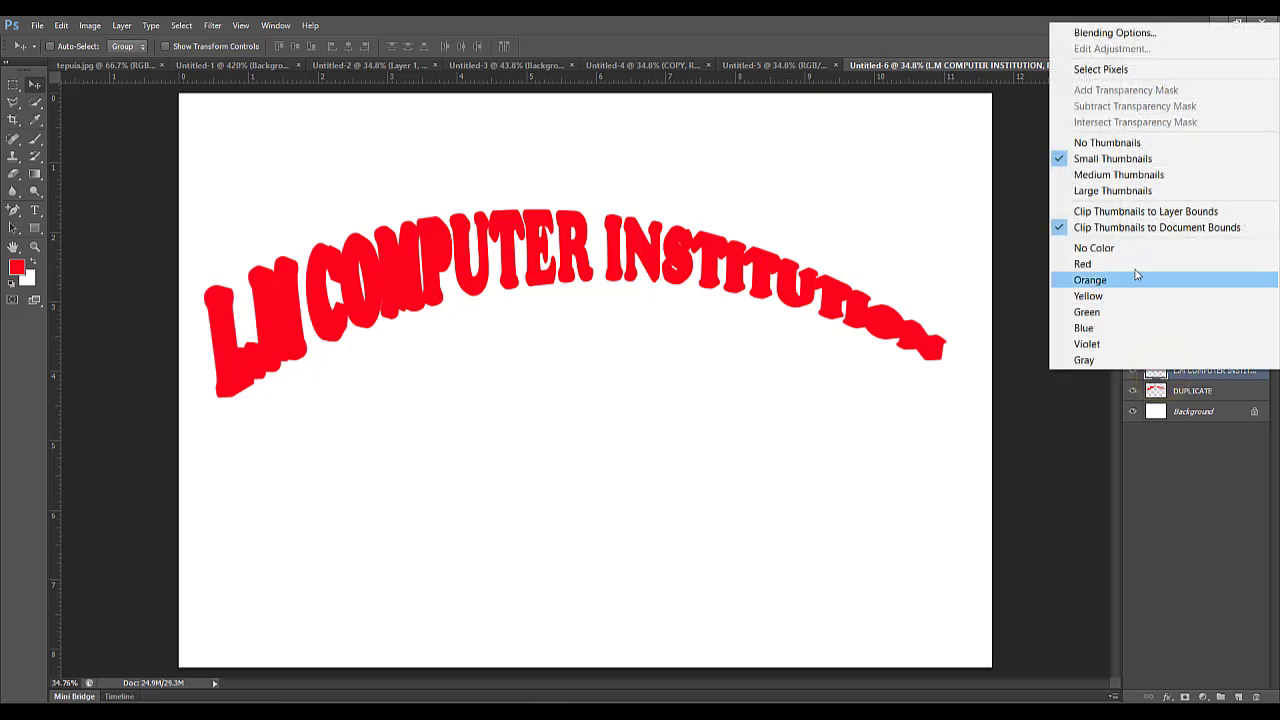
pyautogui.click(1112, 72)
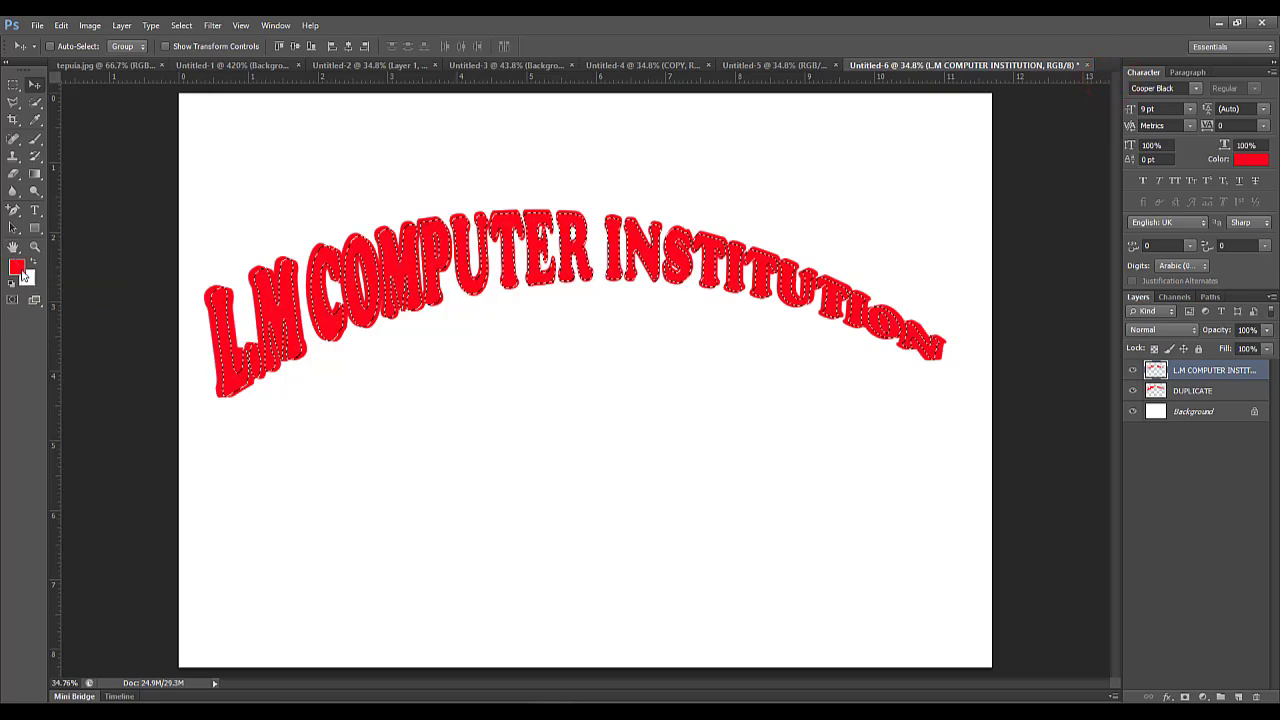
# Set the foreground colour to the bright yellow-green #d8ff00.
pyautogui.click(18, 268)
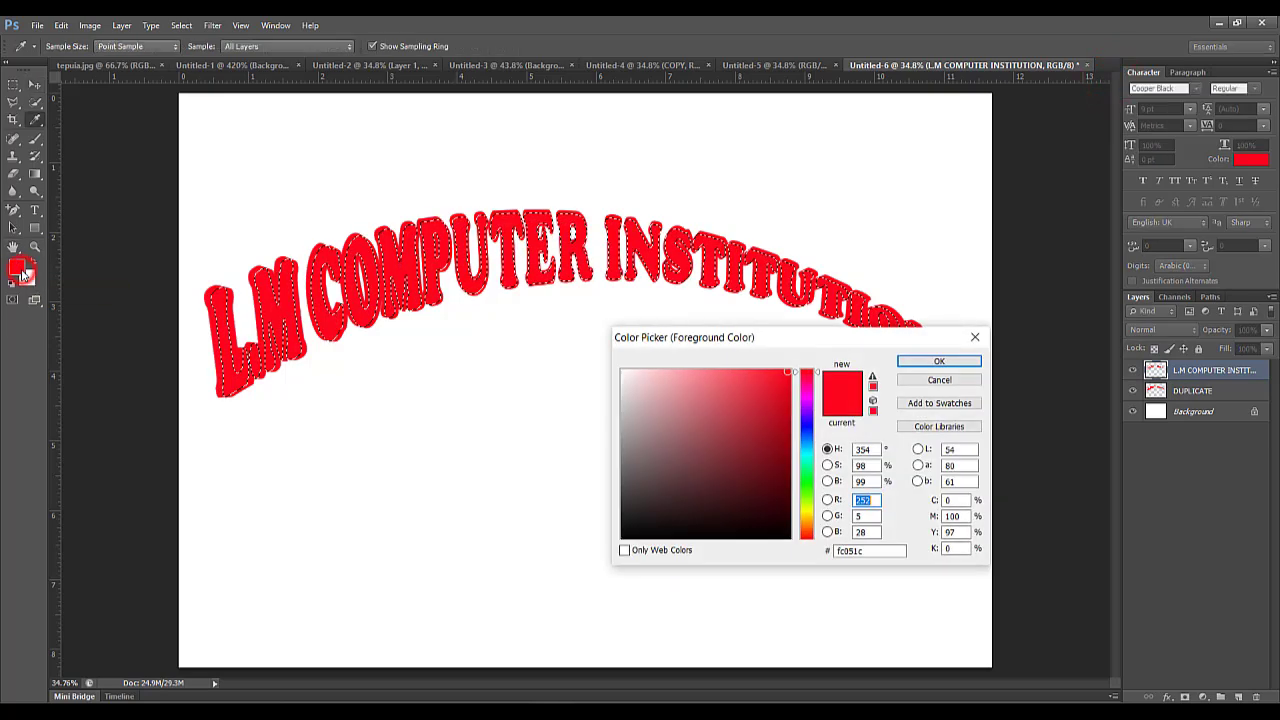
pyautogui.click(888, 445)
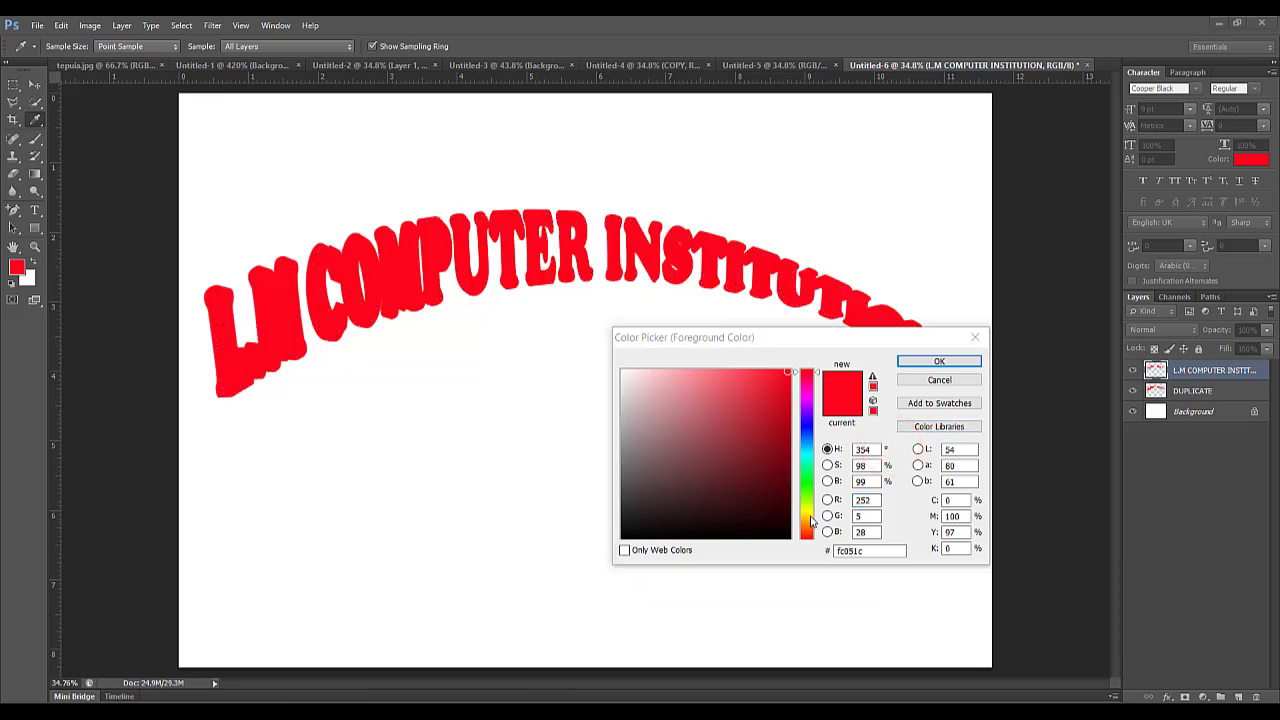
pyautogui.click(808, 511)
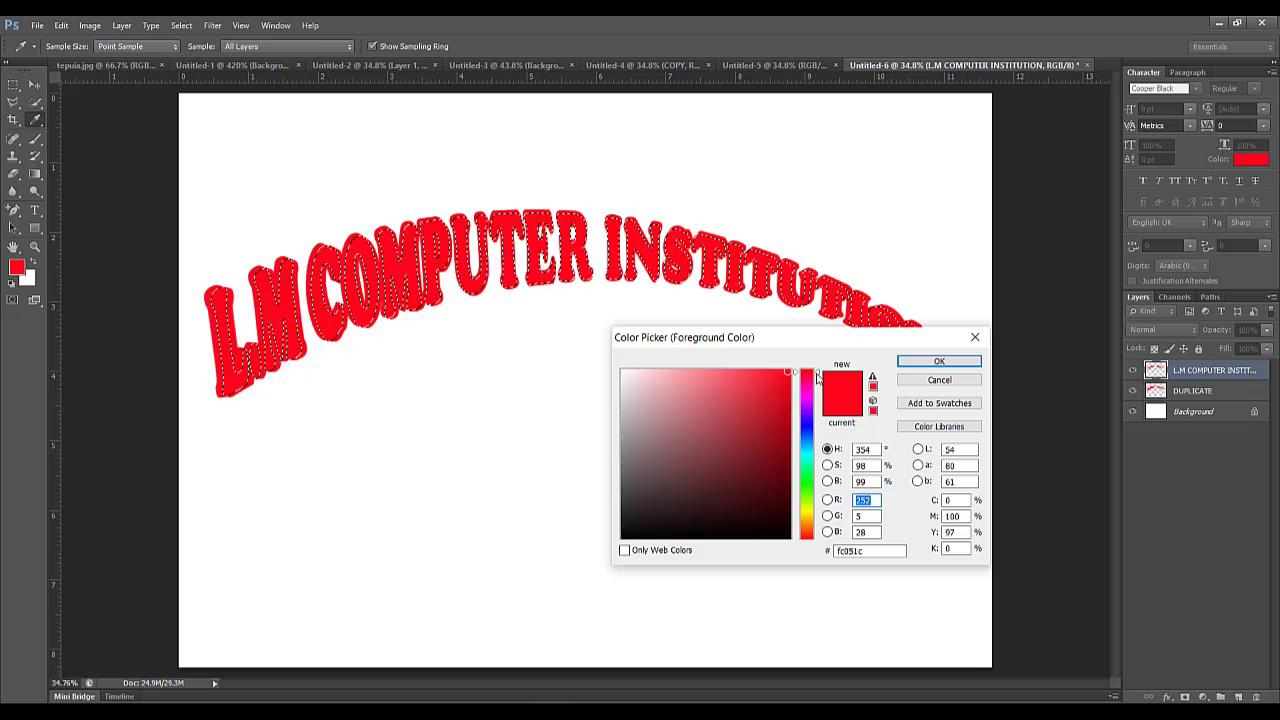
pyautogui.moveTo(817, 376); pyautogui.dragTo(822, 510)
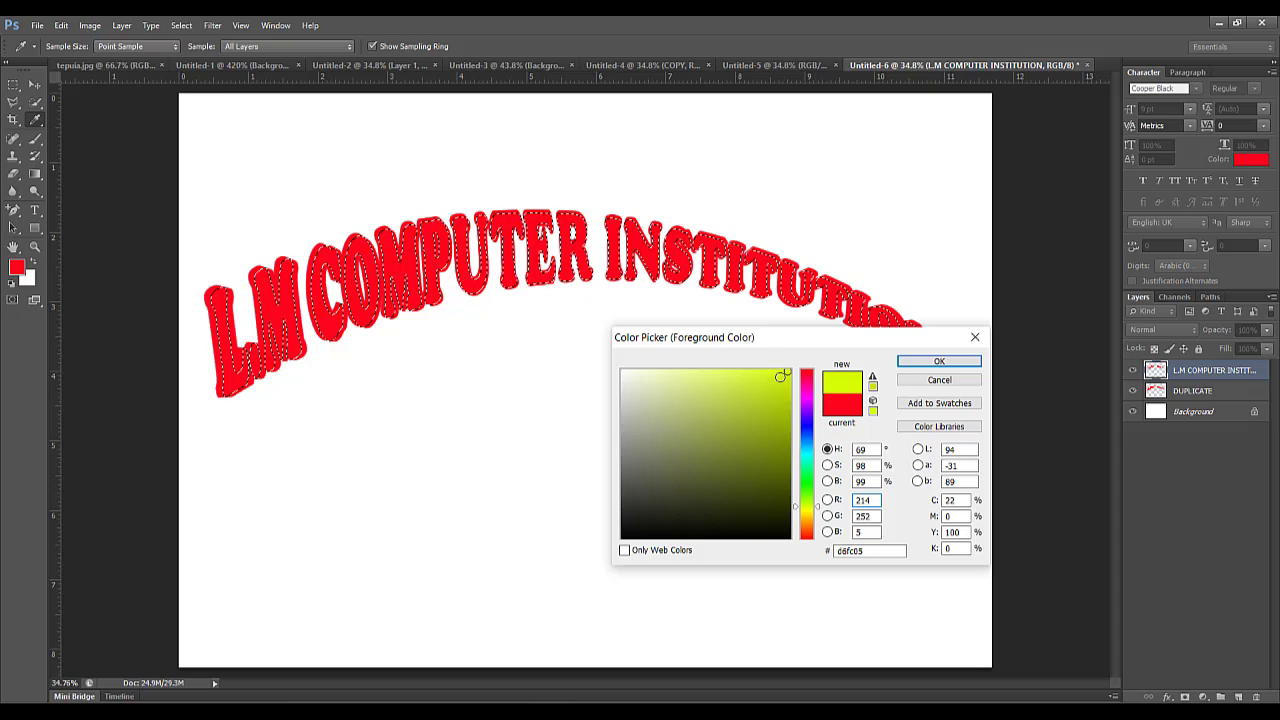
pyautogui.moveTo(784, 374); pyautogui.dragTo(791, 369)
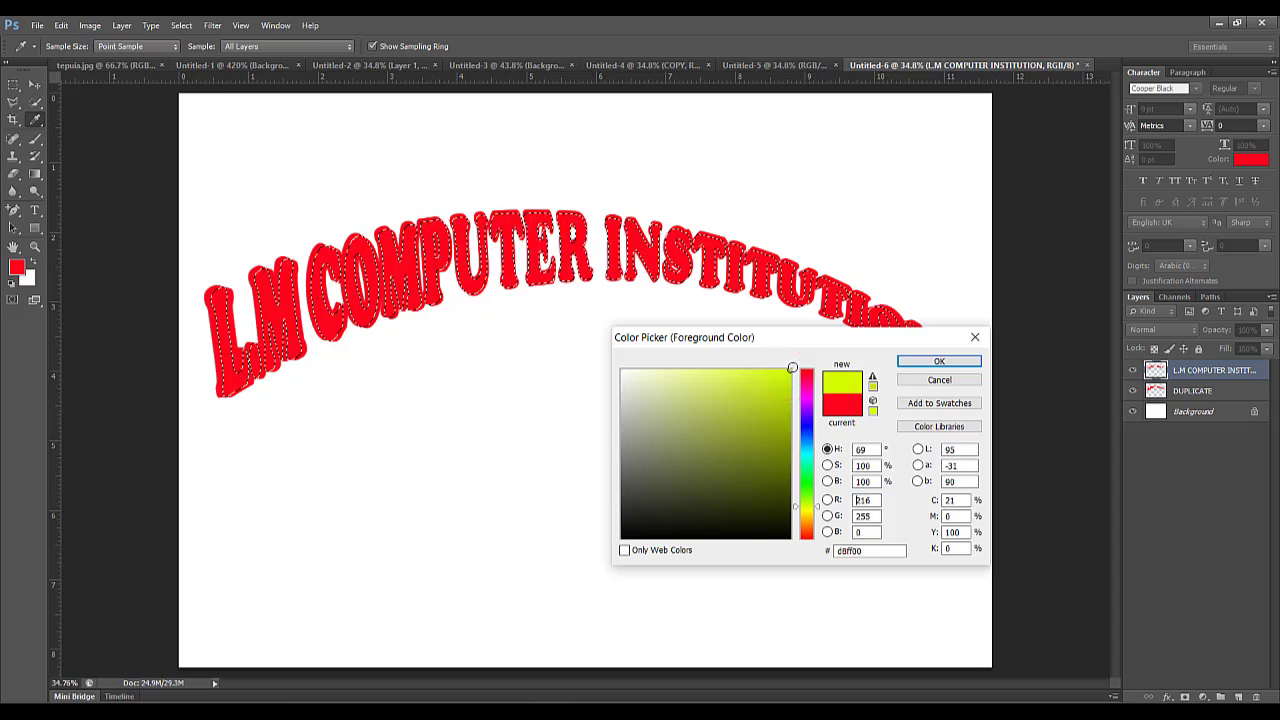
pyautogui.click(906, 362)
# Fill the selected lettering with the foreground colour and deselect it.
pyautogui.press('v')
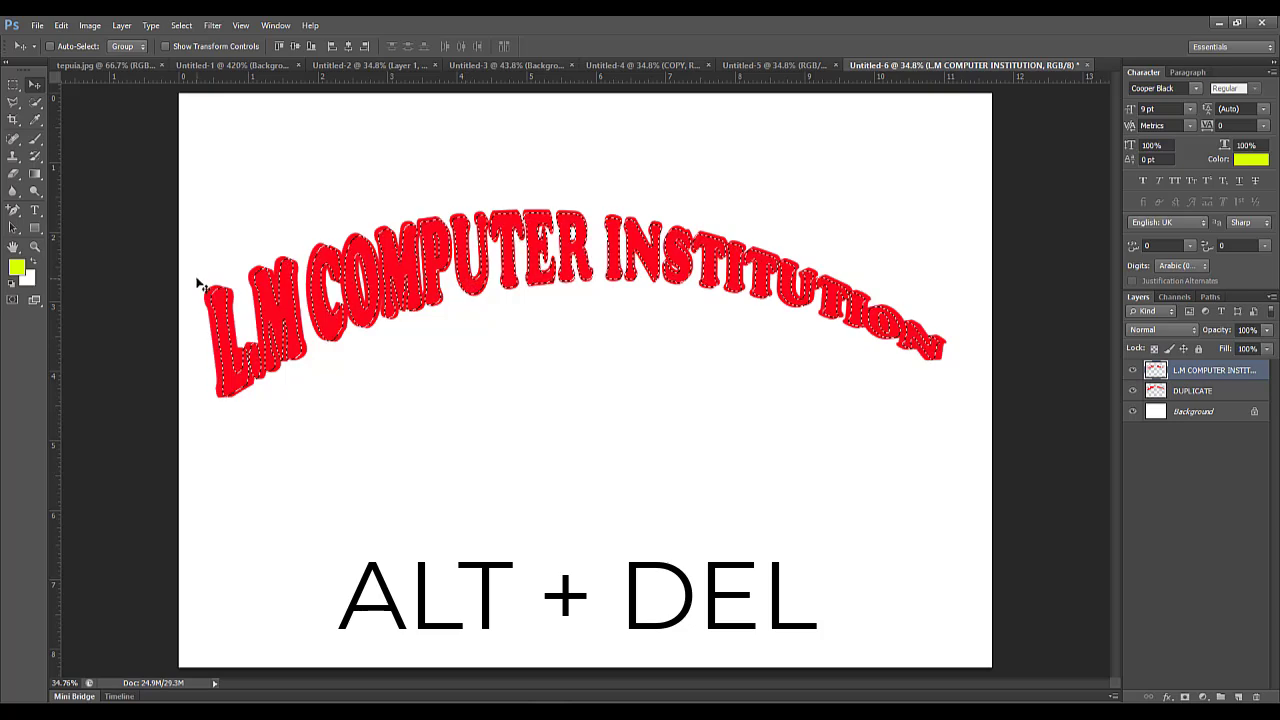
pyautogui.hotkey('alt', 'Delete')
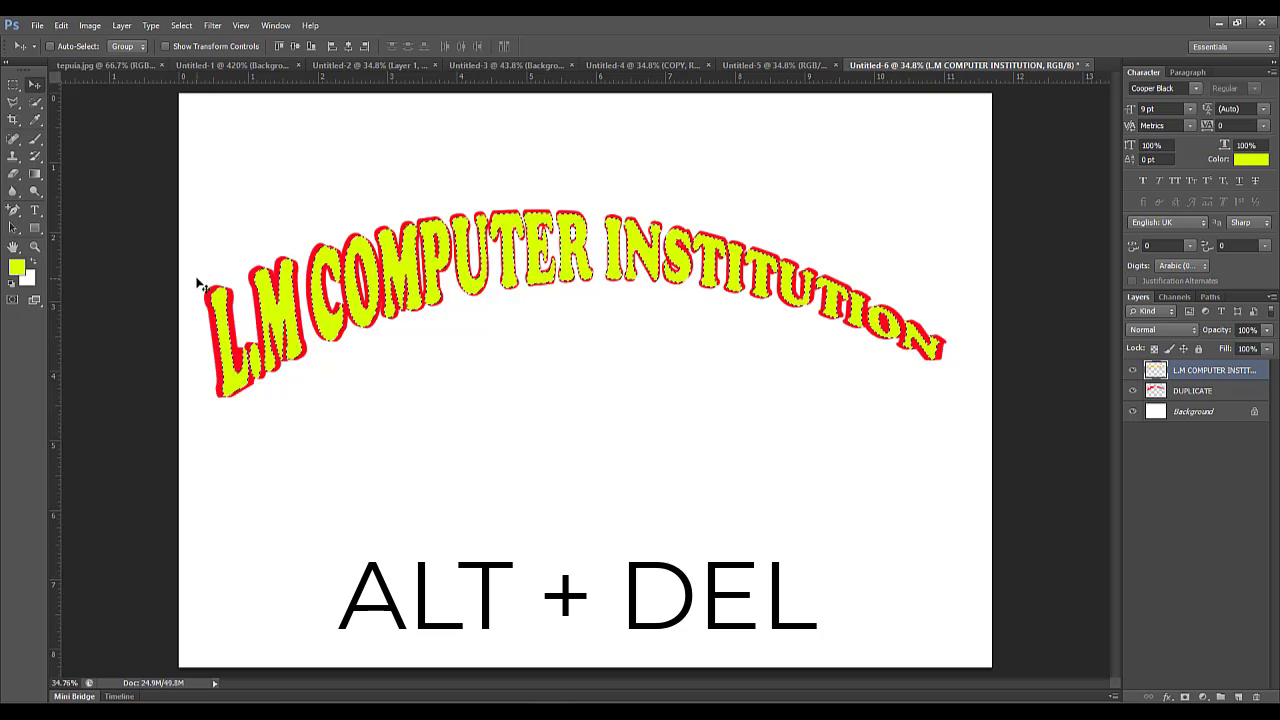
pyautogui.hotkey('ctrl', 'd')
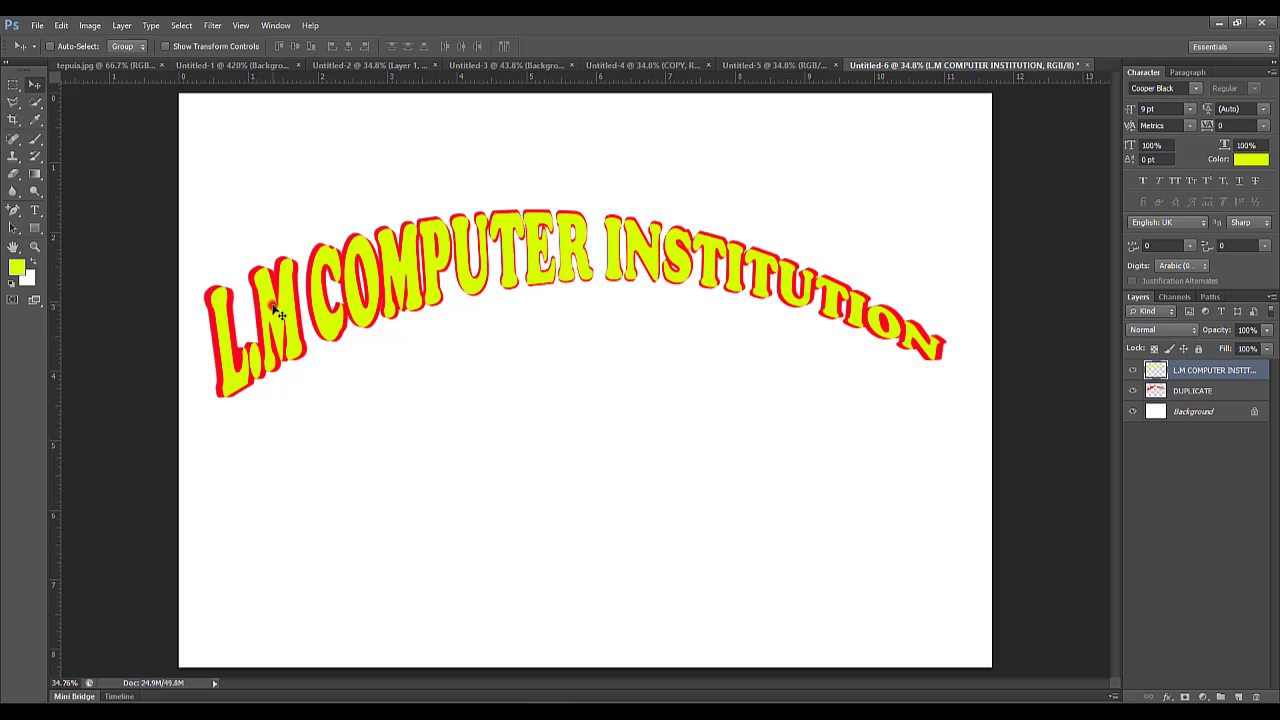
# Offset the yellow-green text slightly to the right of the red extrusion, then nudge it down and back left.
pyautogui.moveTo(272, 304); pyautogui.dragTo(280, 304)
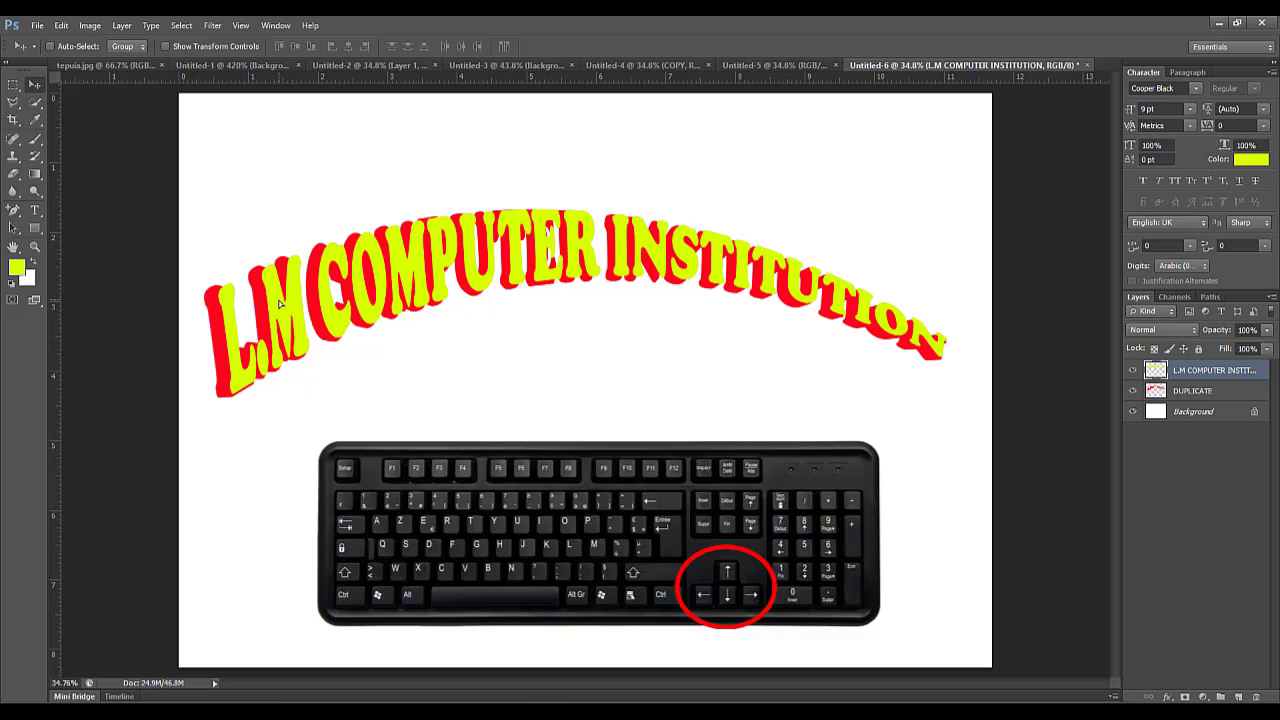
pyautogui.press('Down')
pyautogui.press('Down')
pyautogui.press('Down')
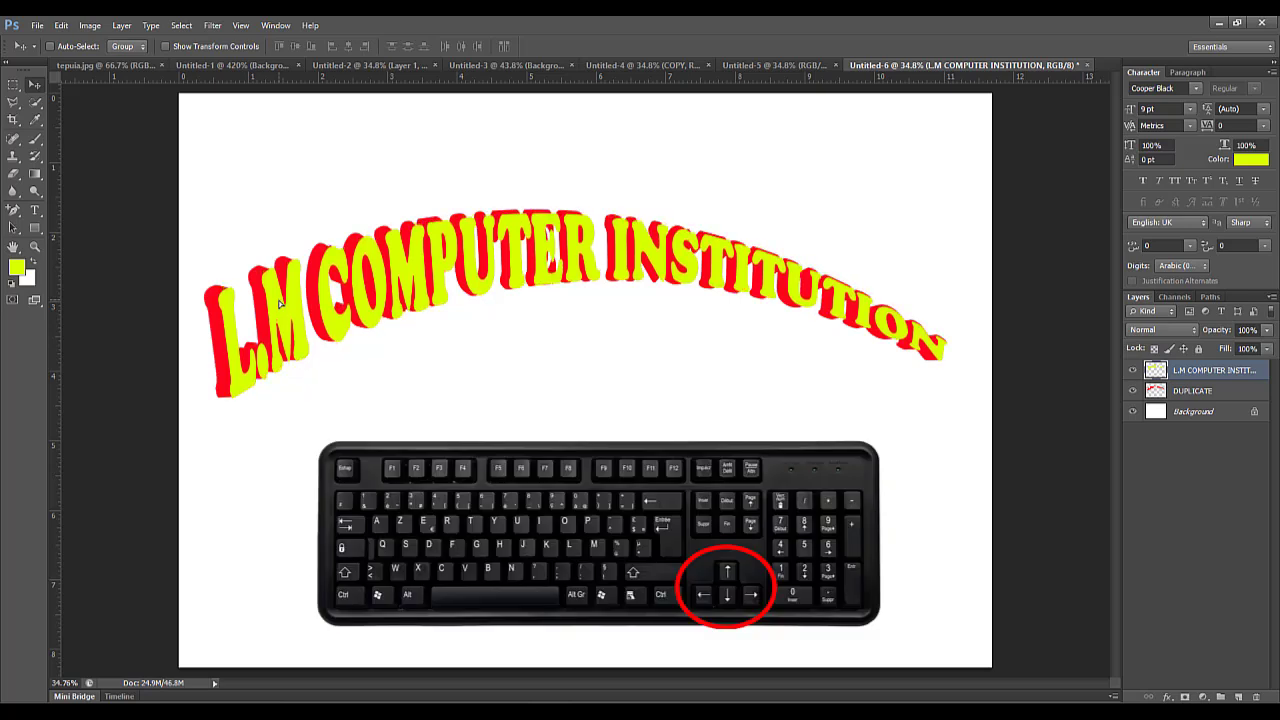
pyautogui.press('Down')
pyautogui.press('Left')
pyautogui.press('Left')
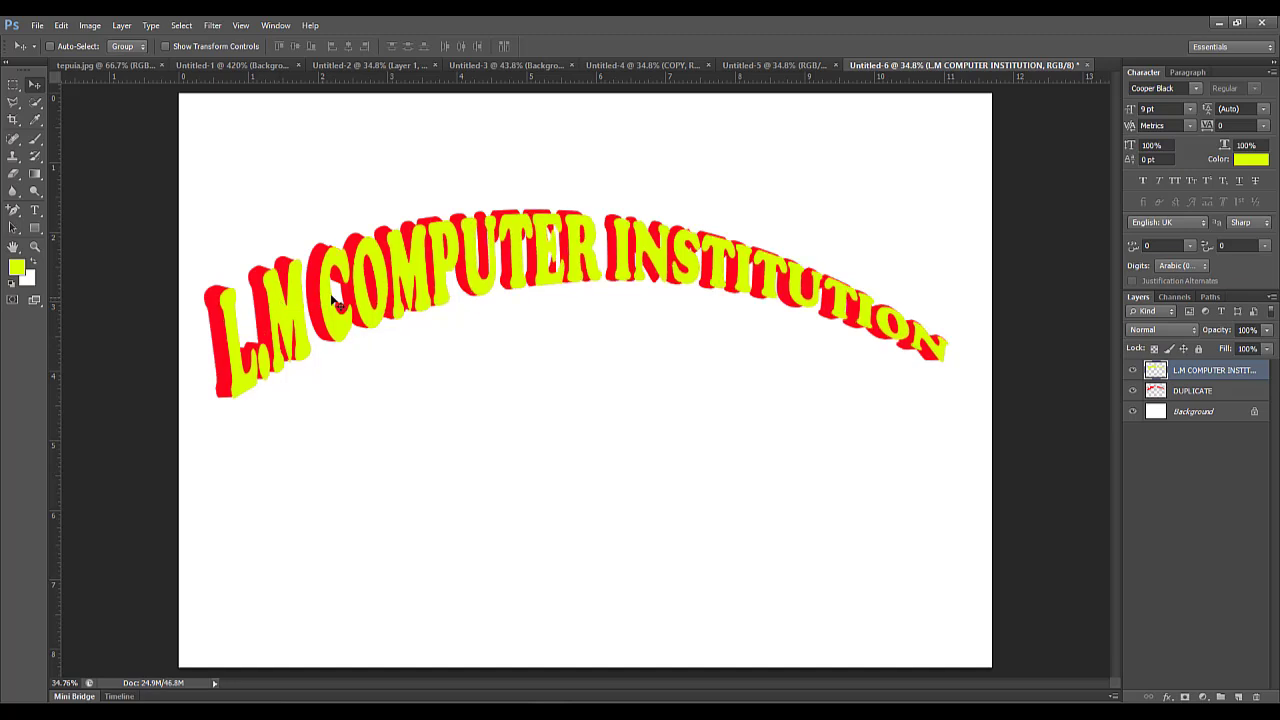
# Free Transform the yellow-green text layer, squashing its height to about 95% by lowering its upper edge.
pyautogui.click(61, 25)
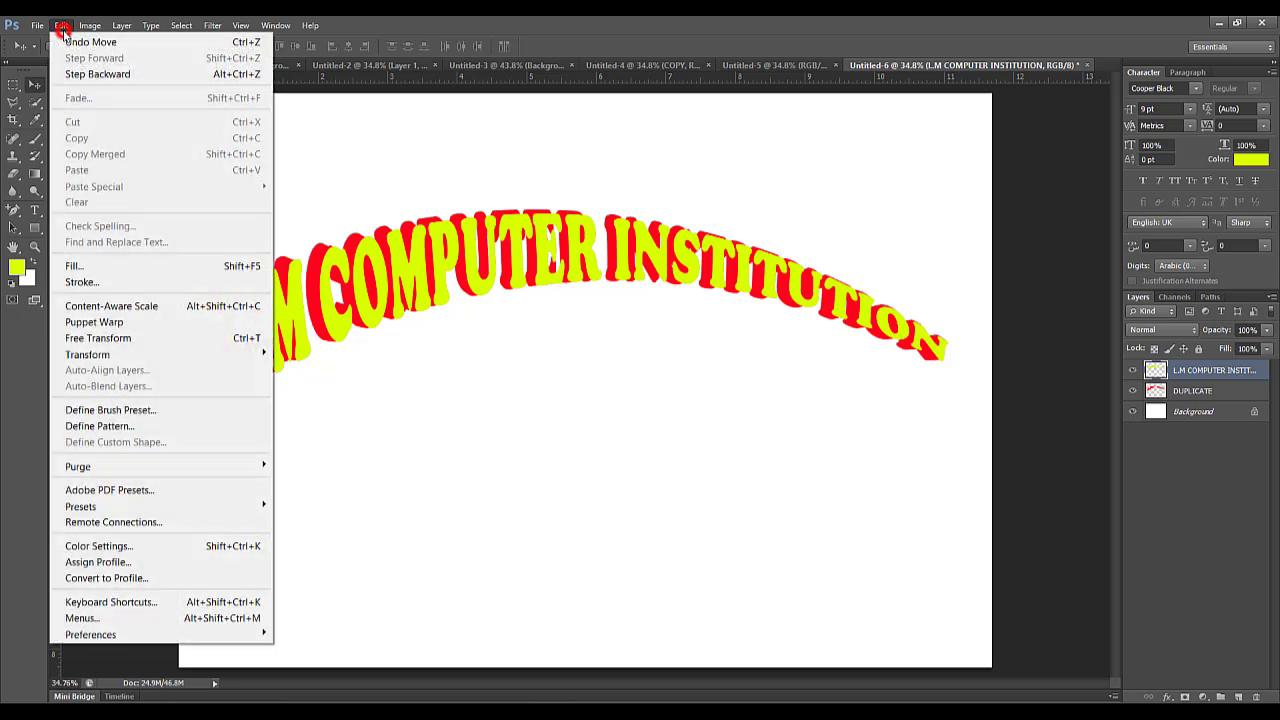
pyautogui.click(133, 338)
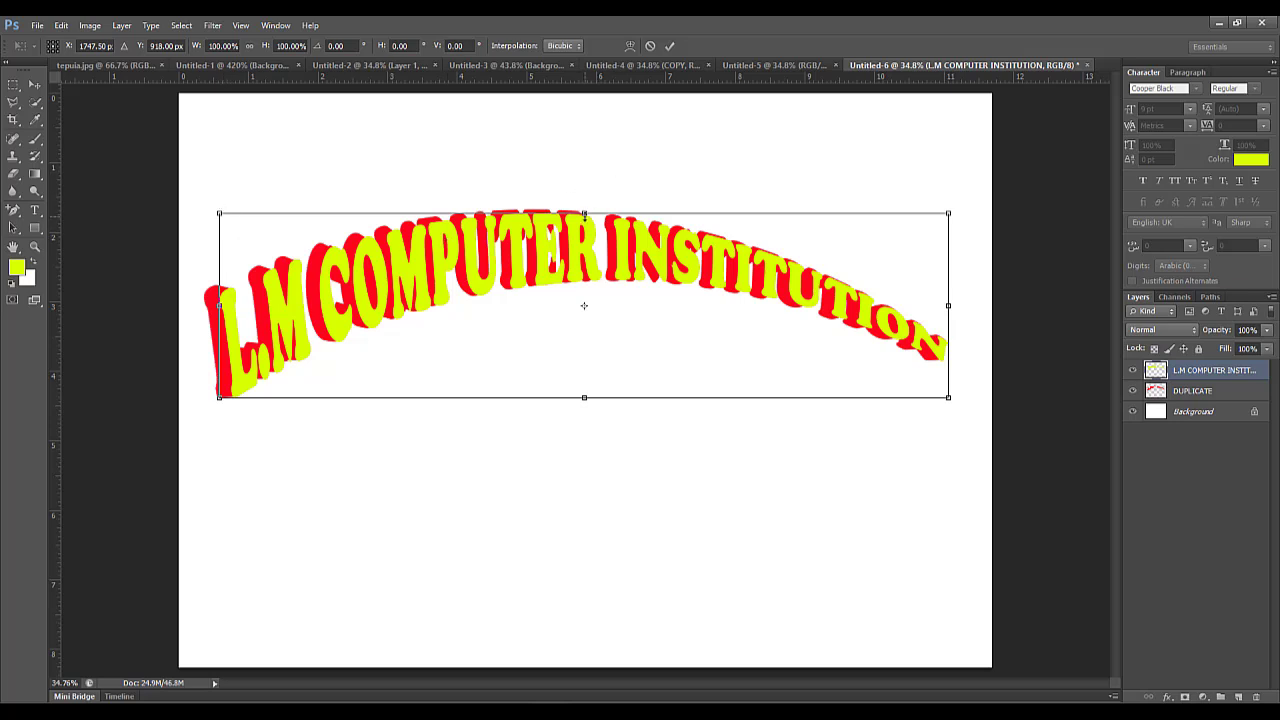
pyautogui.moveTo(584, 213); pyautogui.dragTo(584, 219)
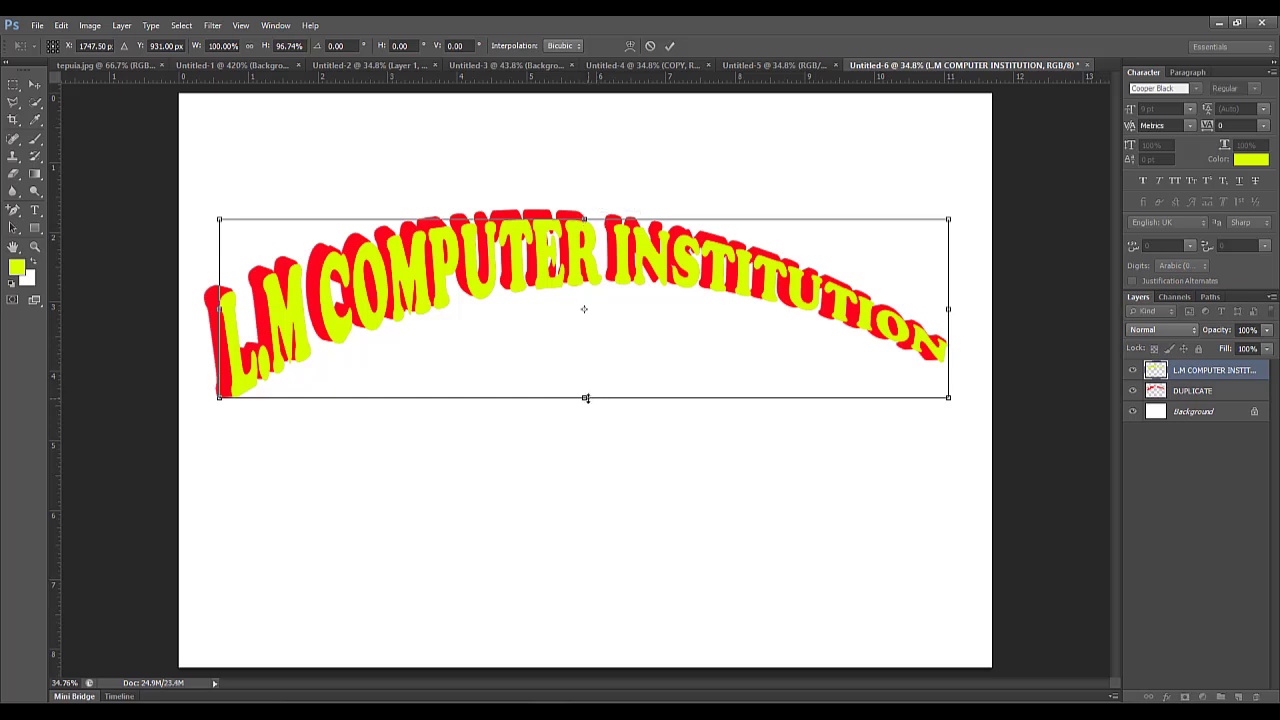
pyautogui.moveTo(586, 398); pyautogui.dragTo(586, 394)
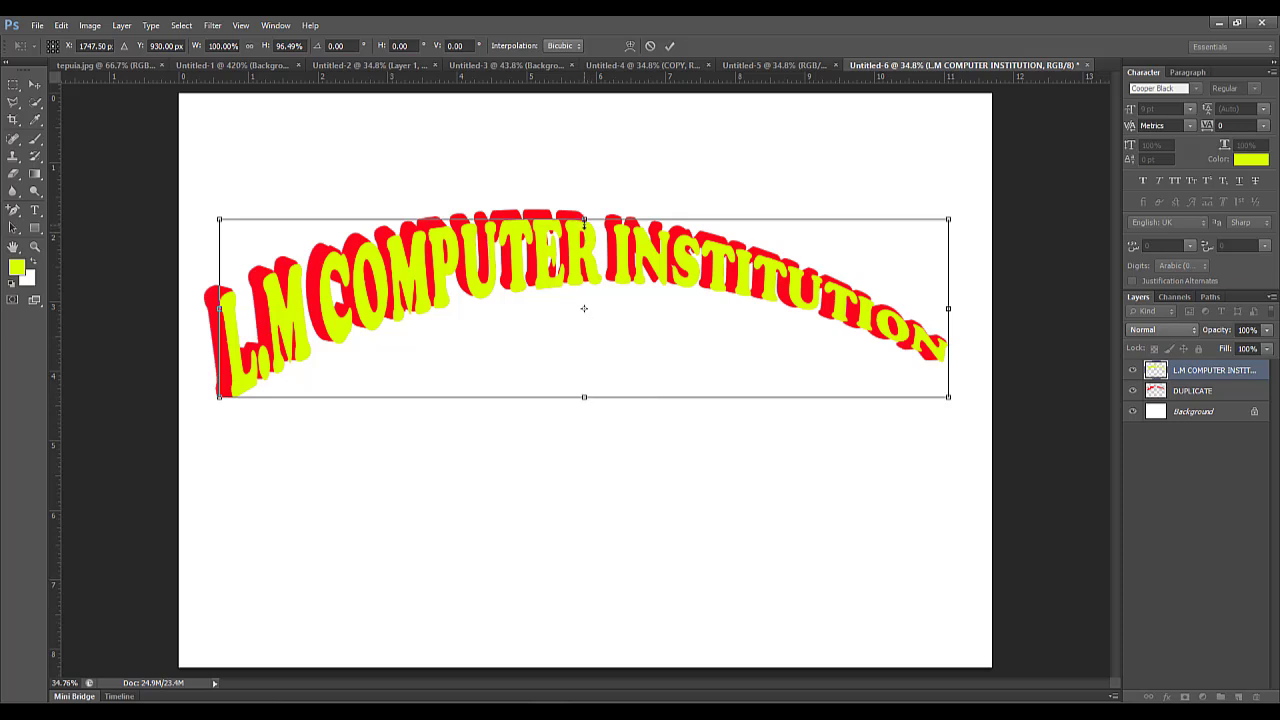
pyautogui.moveTo(584, 219); pyautogui.dragTo(584, 223)
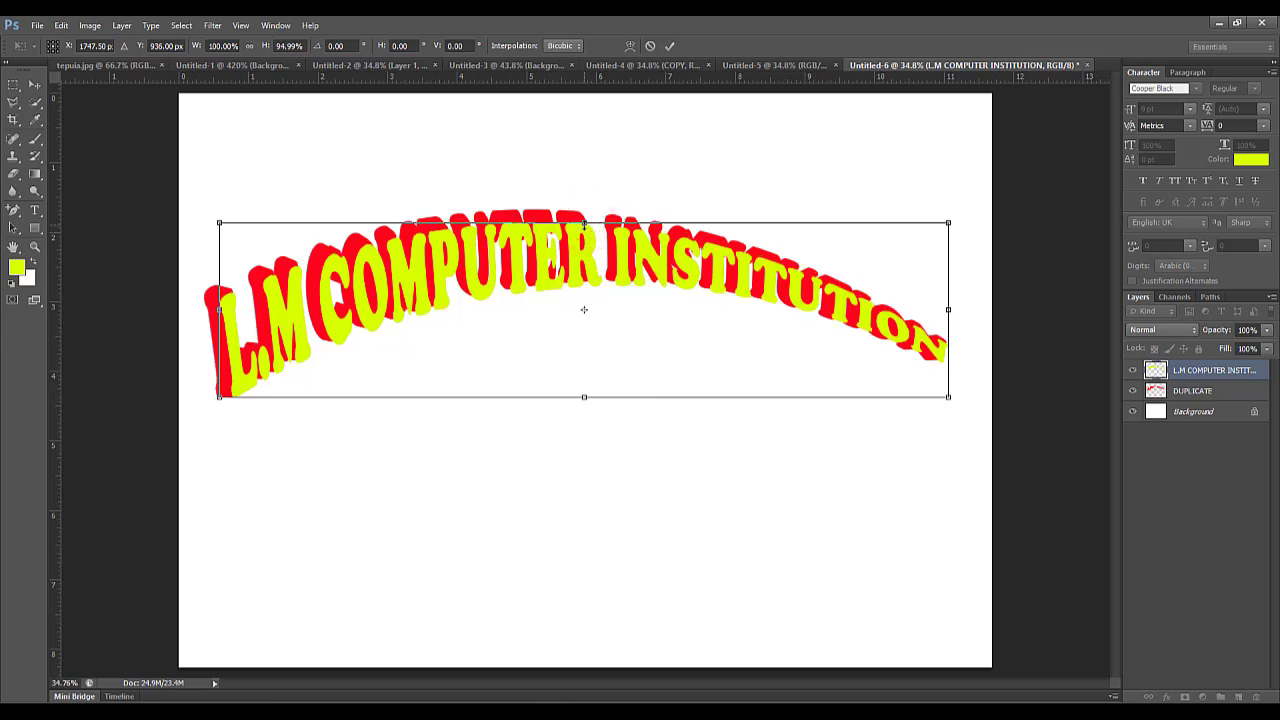
pyautogui.press('Return')
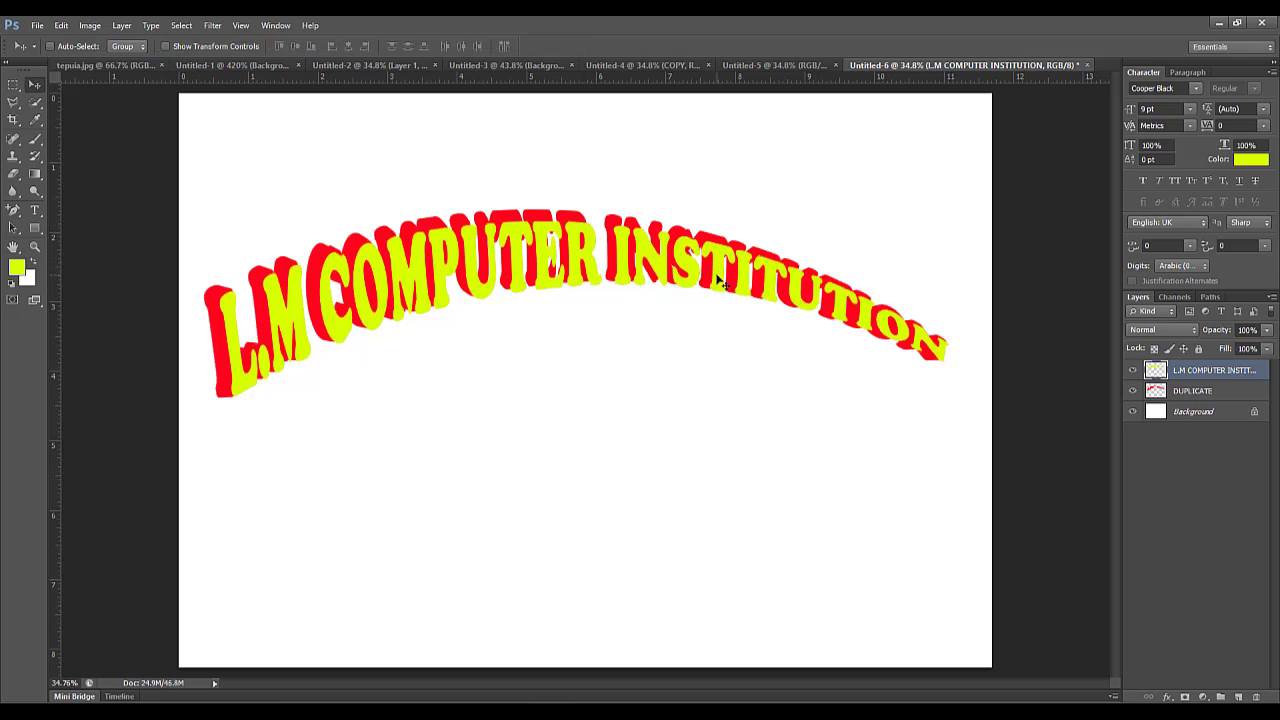
pyautogui.click(931, 351)
# Free Transform the yellow-green text with its reference point on the lower-left corner and rotate it about -0.33°.
pyautogui.click(61, 25)
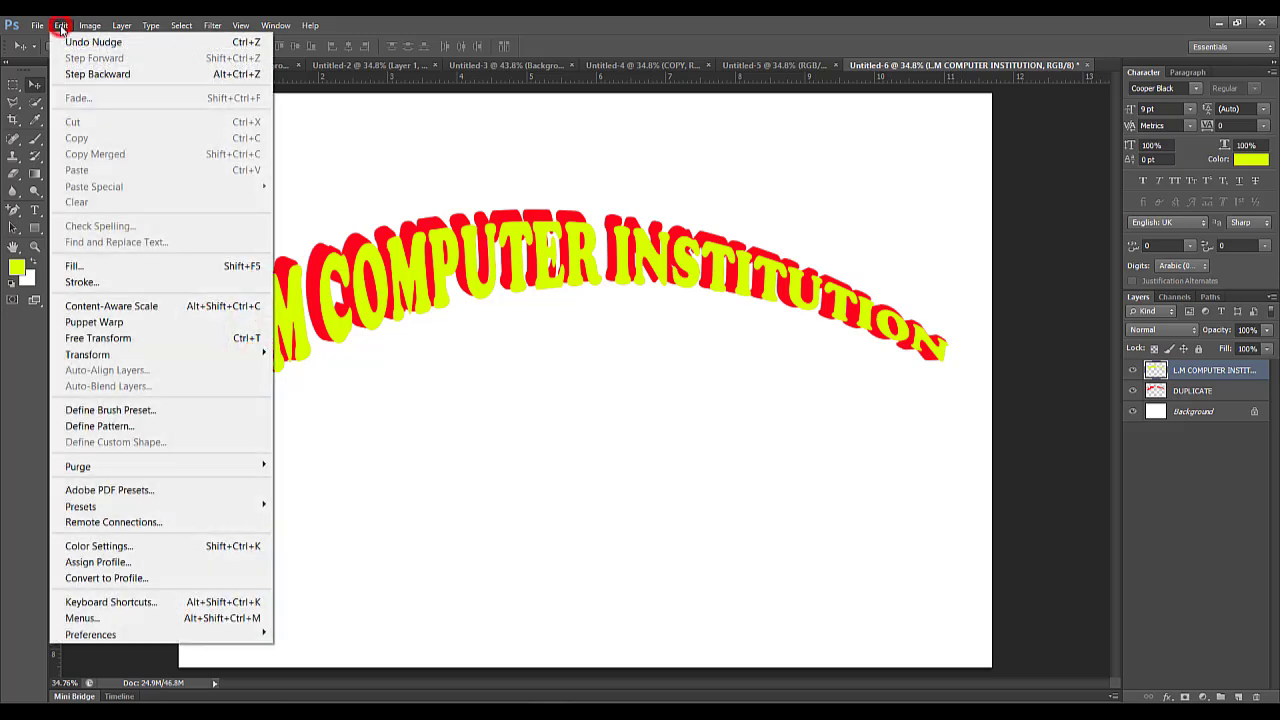
pyautogui.click(145, 339)
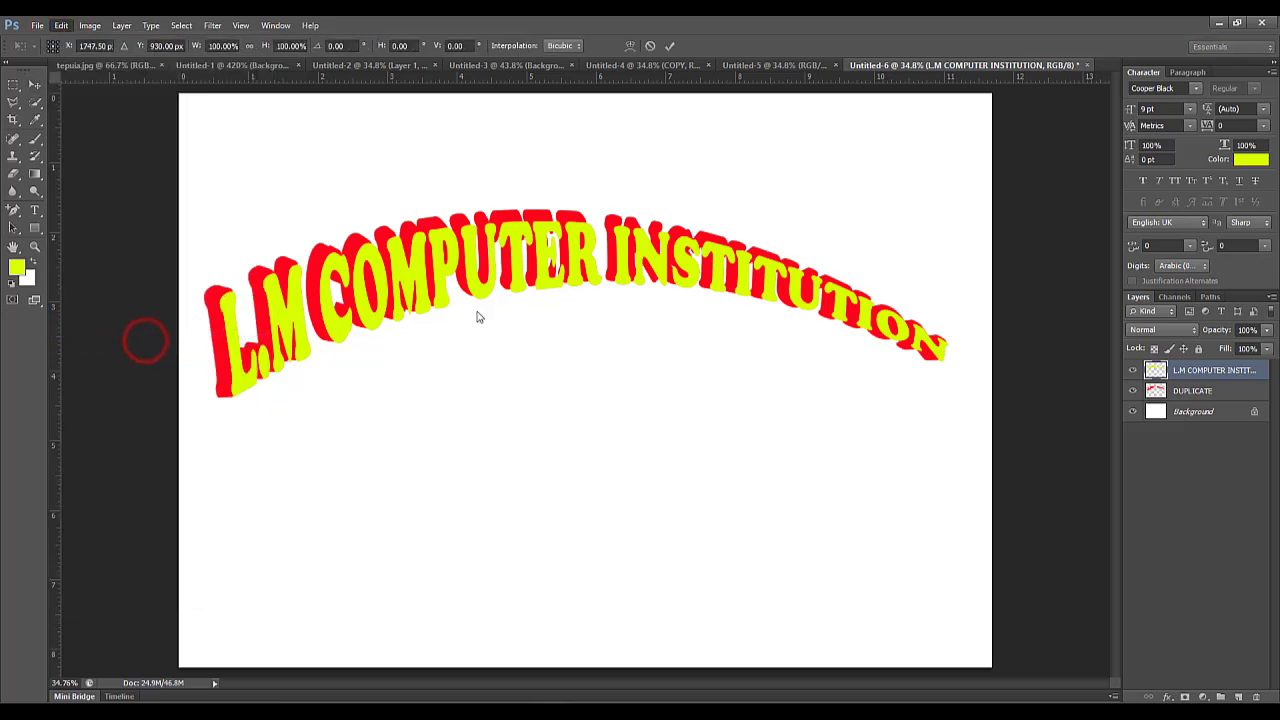
pyautogui.click(585, 313)
pyautogui.click(585, 313)
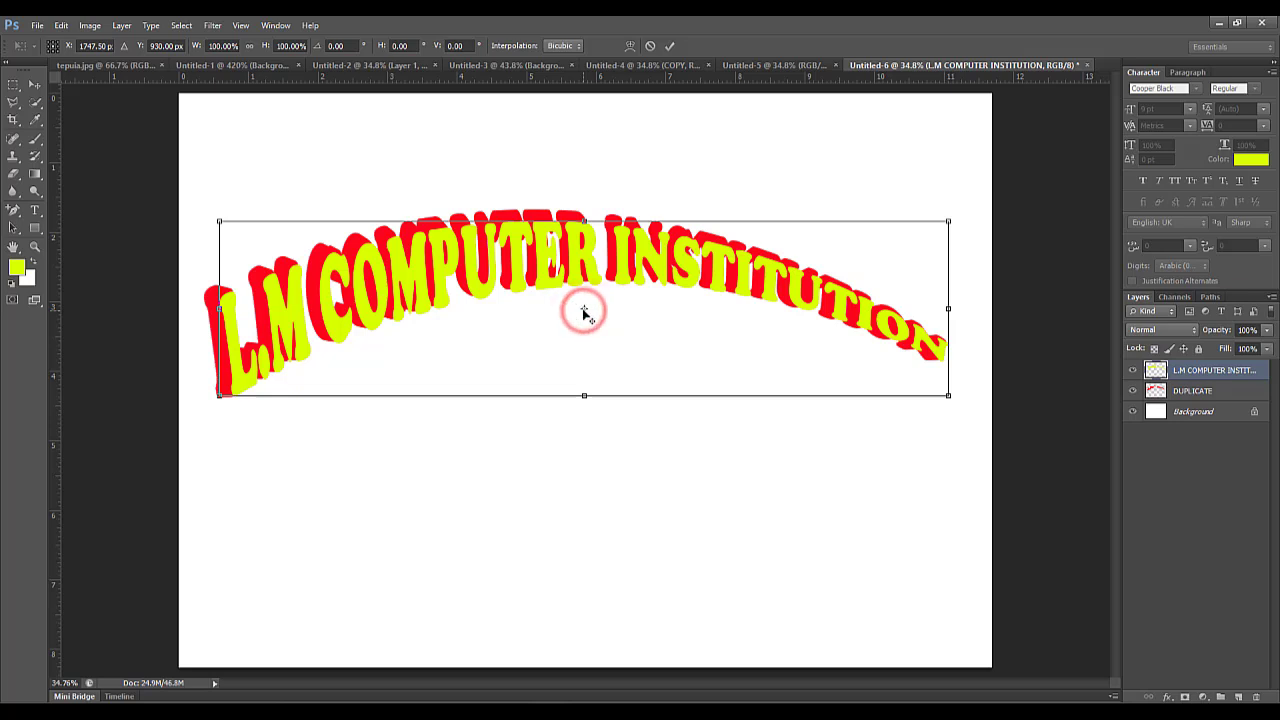
pyautogui.moveTo(585, 313); pyautogui.dragTo(220, 396)
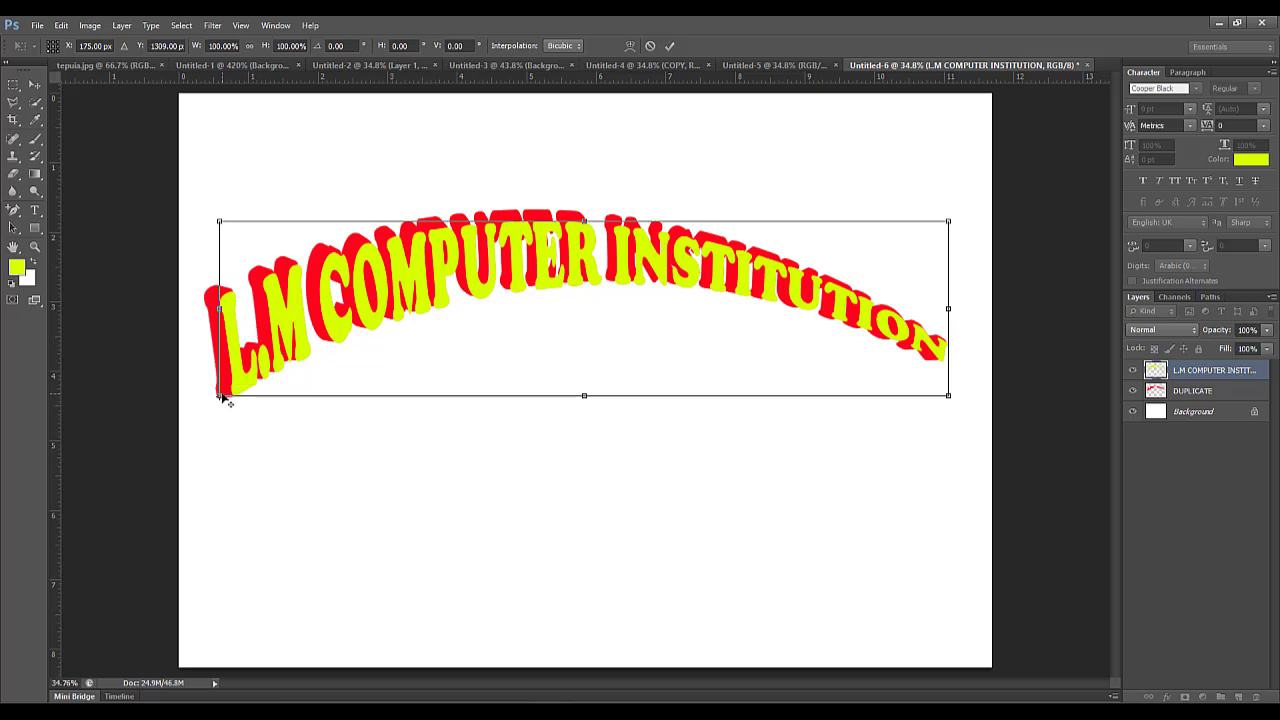
pyautogui.moveTo(980, 216); pyautogui.dragTo(980, 213)
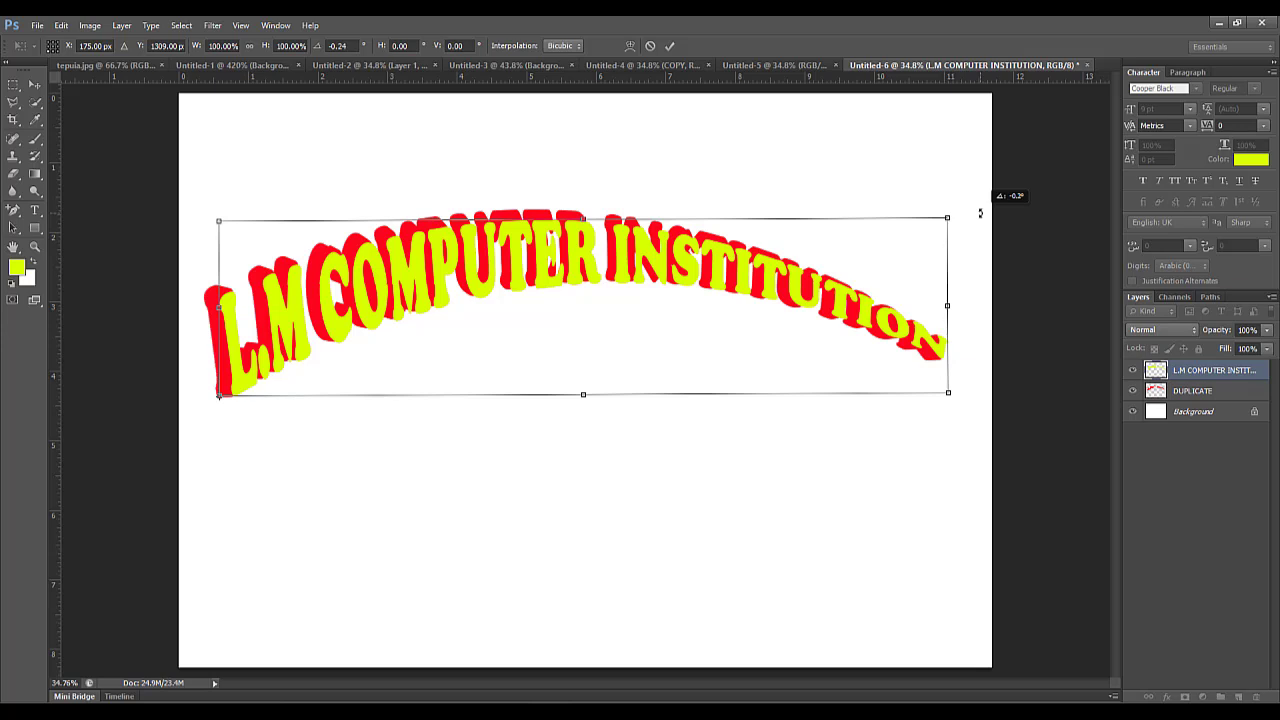
pyautogui.moveTo(980, 213); pyautogui.dragTo(980, 211)
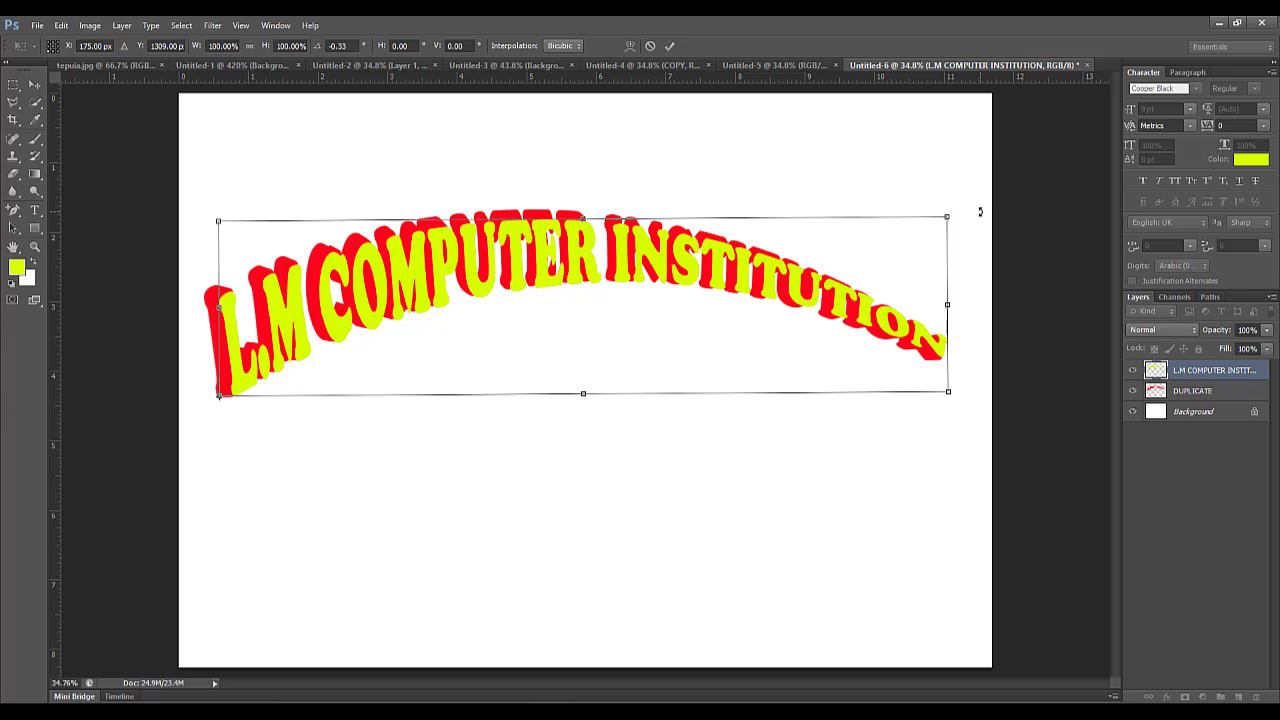
pyautogui.press('Return')
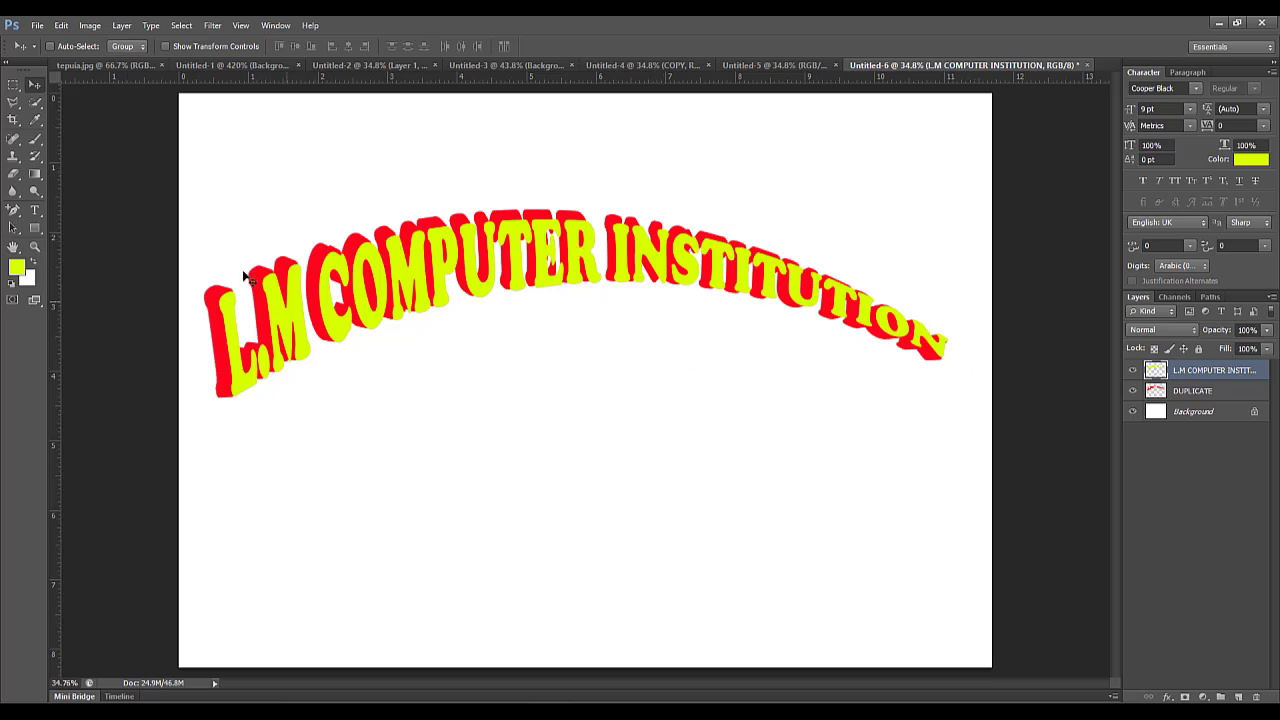
# Crop the canvas above and below the arched lettering to a wide strip about 3.7 units high, keeping the full width.
pyautogui.click(13, 121)
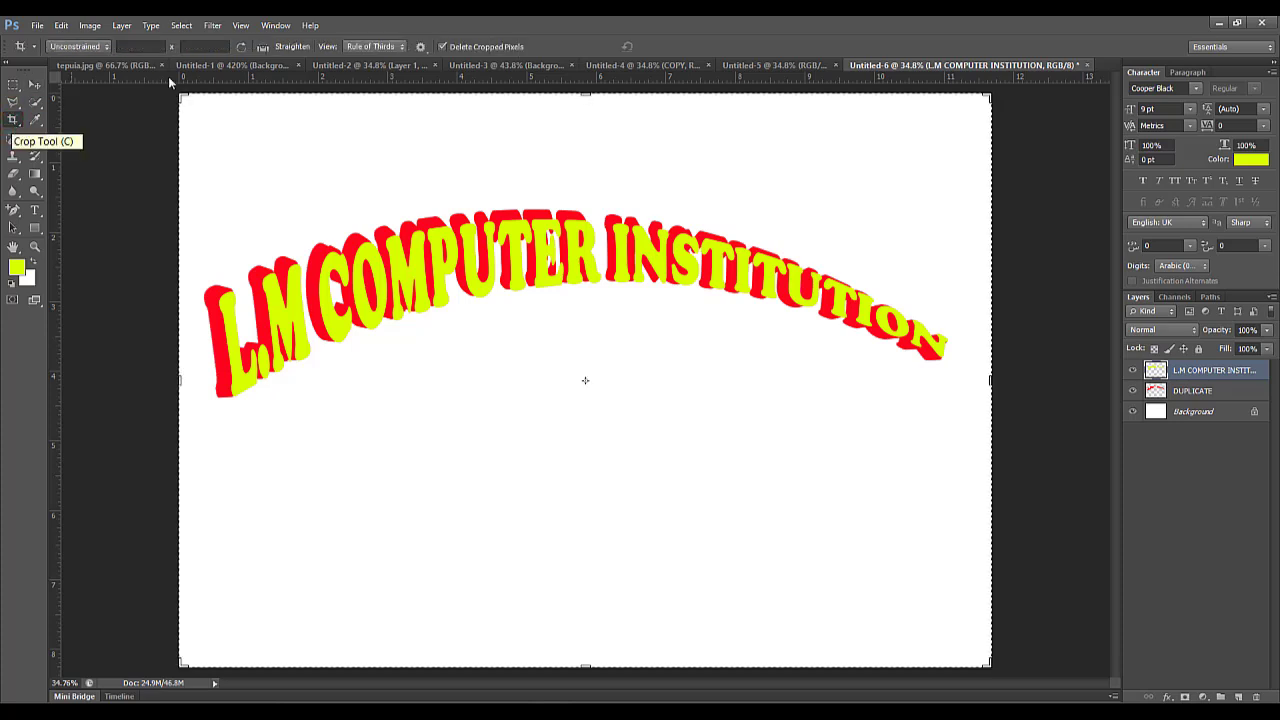
pyautogui.moveTo(585, 93); pyautogui.dragTo(586, 130)
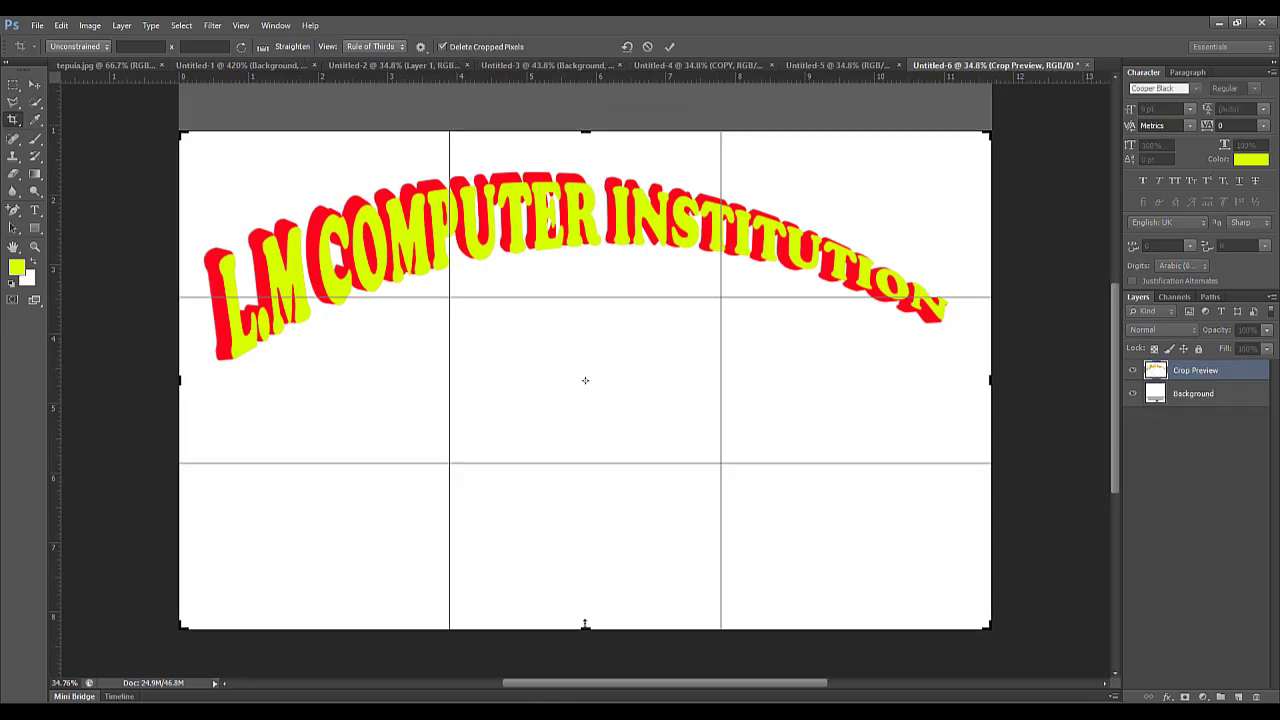
pyautogui.moveTo(586, 627); pyautogui.dragTo(603, 510)
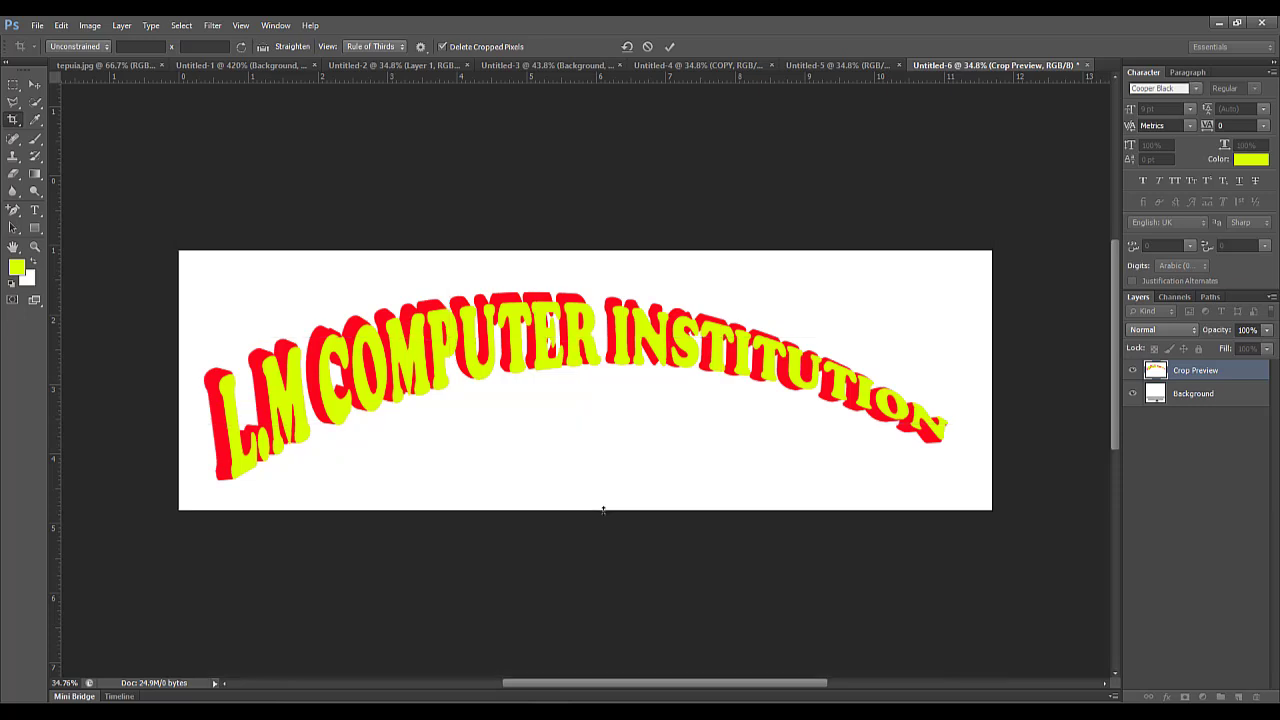
pyautogui.press('Return')
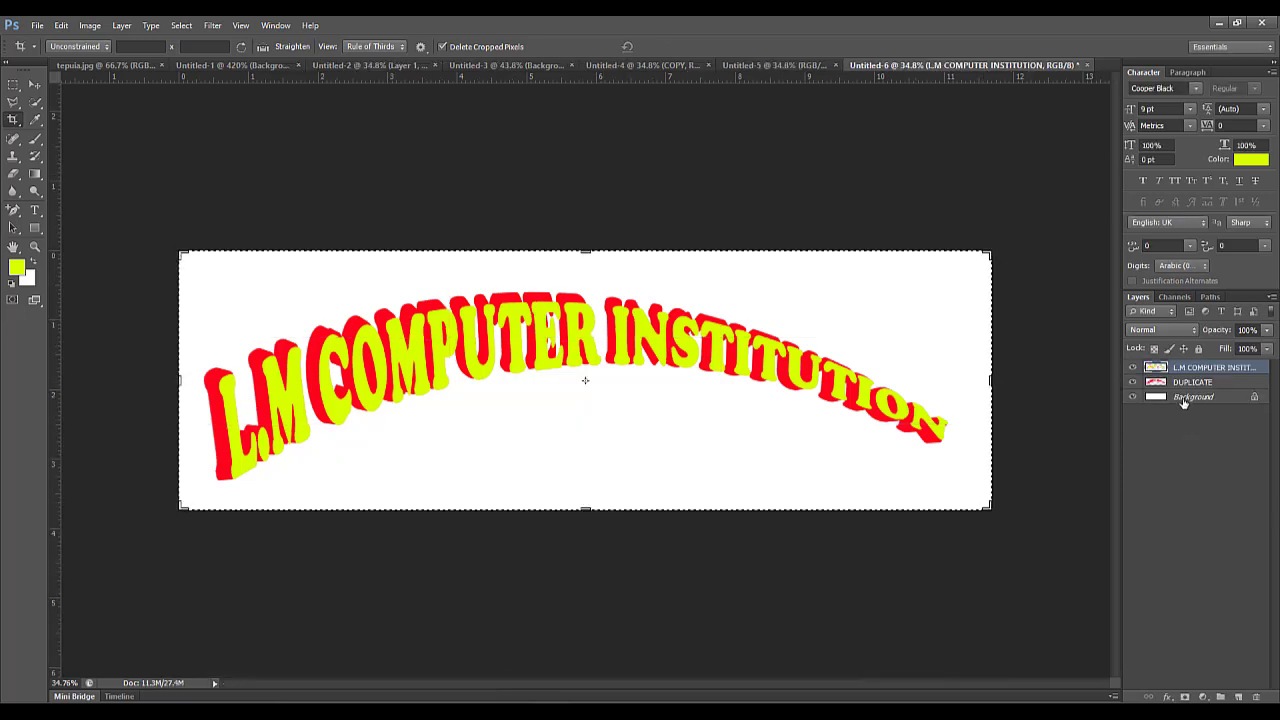
# Set the foreground colour to black and fill the Background layer with it, leaving the Move tool active.
pyautogui.click(1183, 400)
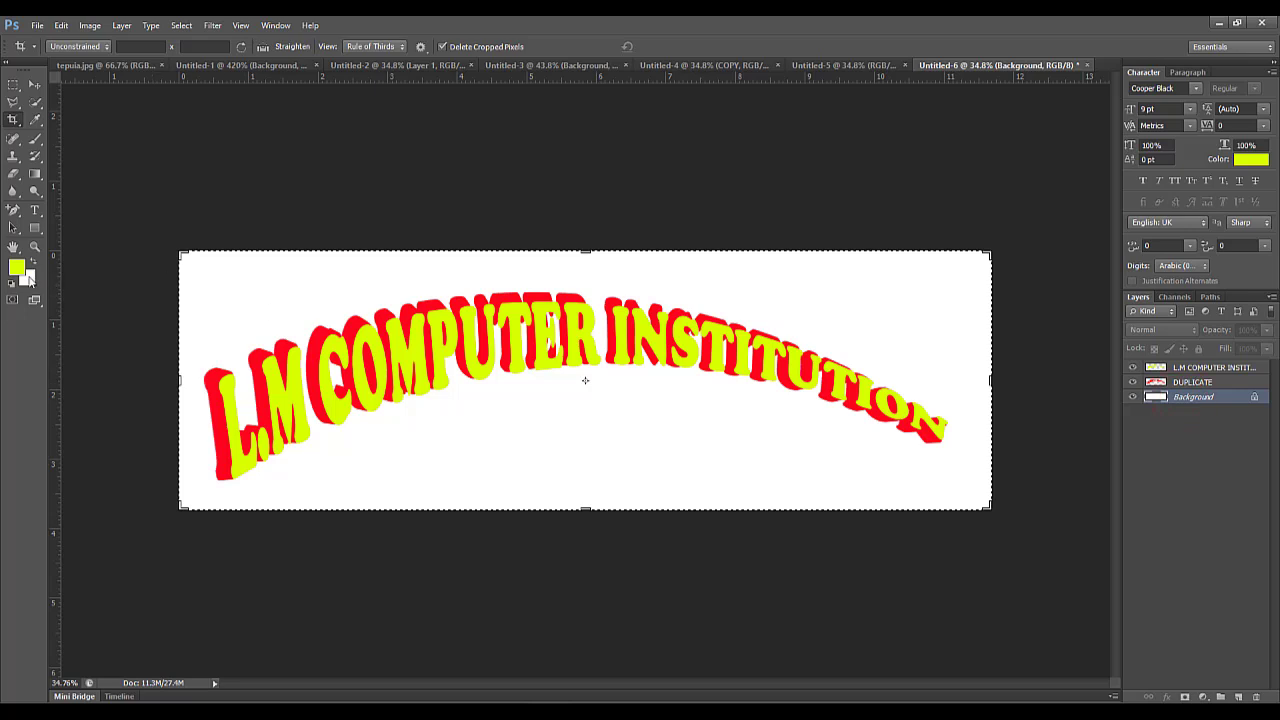
pyautogui.click(17, 268)
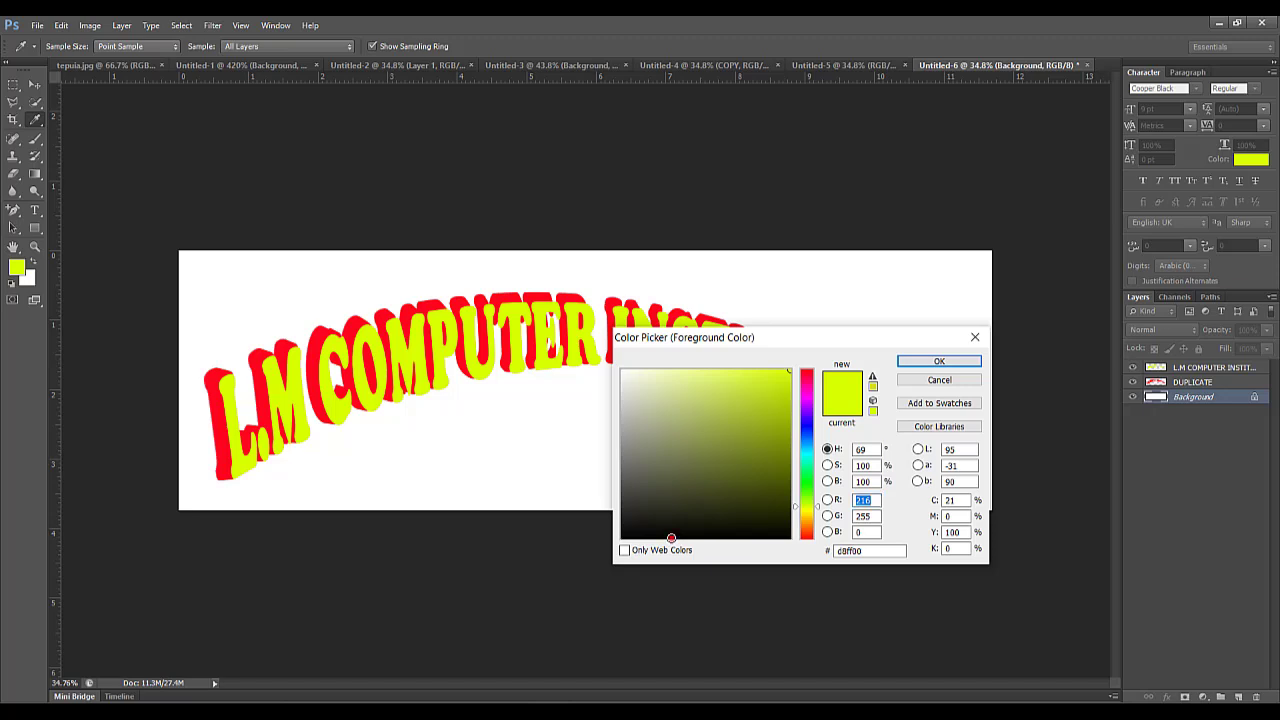
pyautogui.click(671, 538)
pyautogui.click(955, 365)
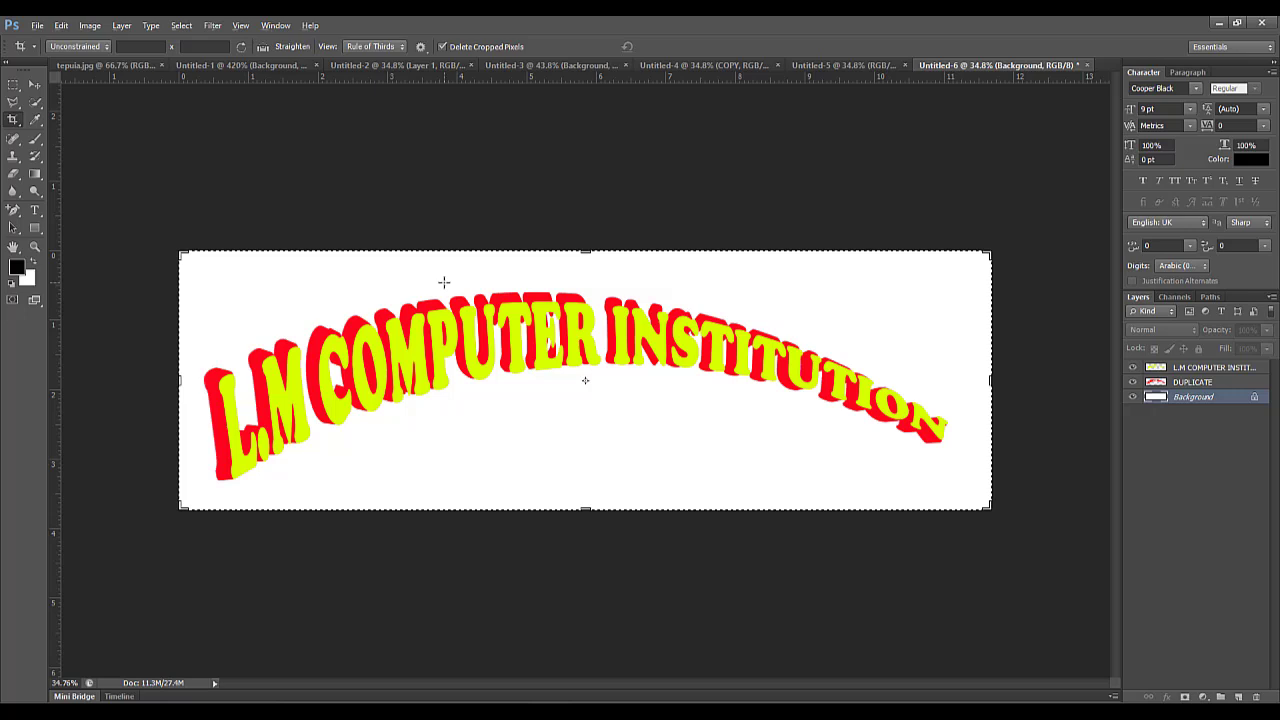
pyautogui.hotkey('alt', 'BackSpace')
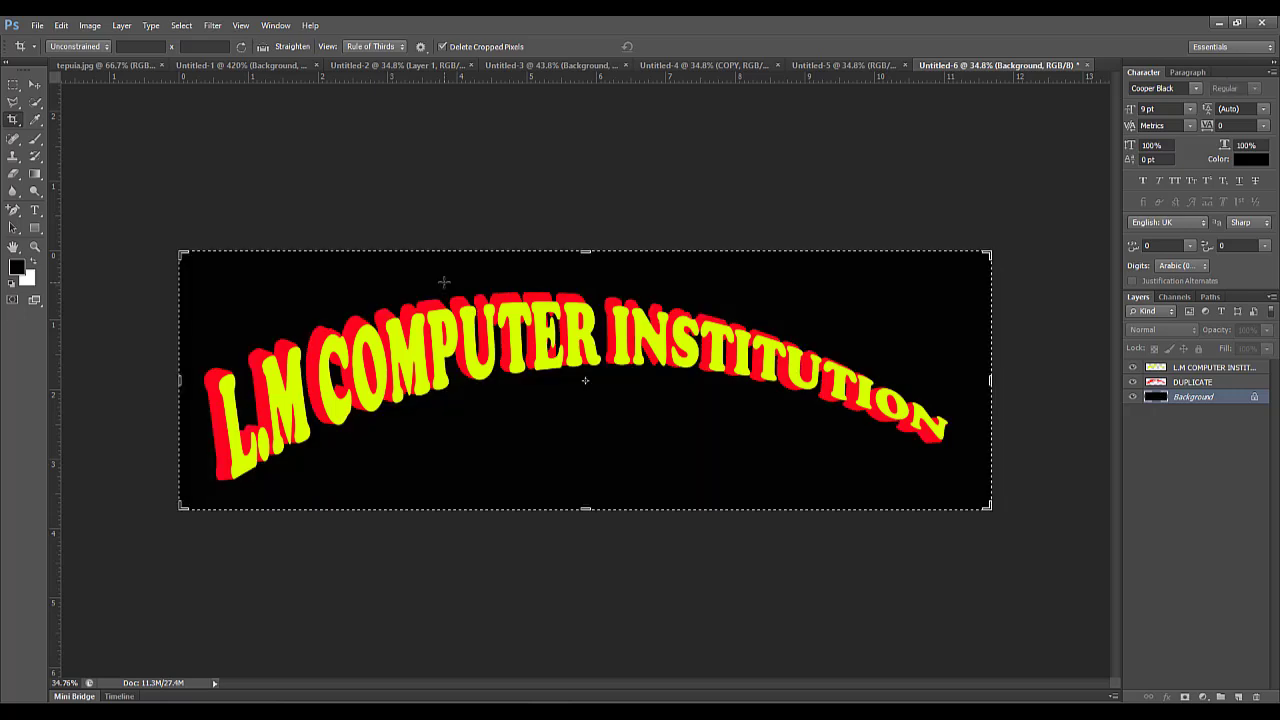
pyautogui.click(34, 85)
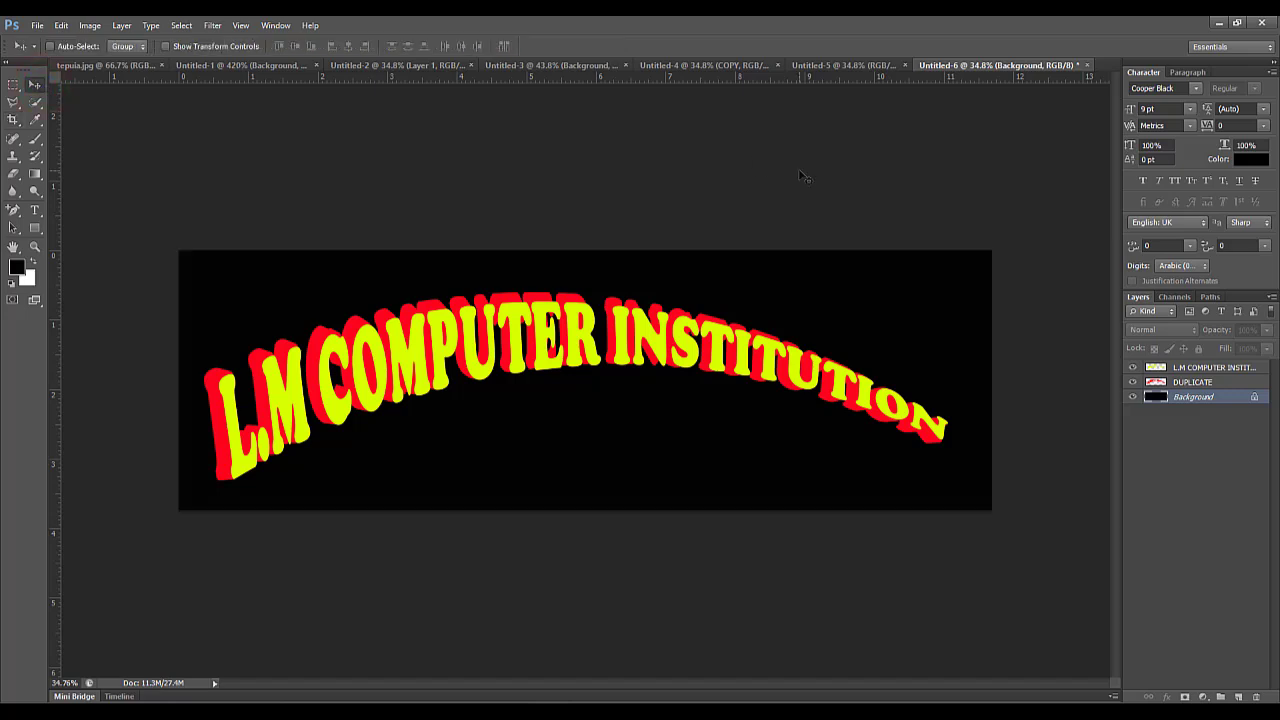